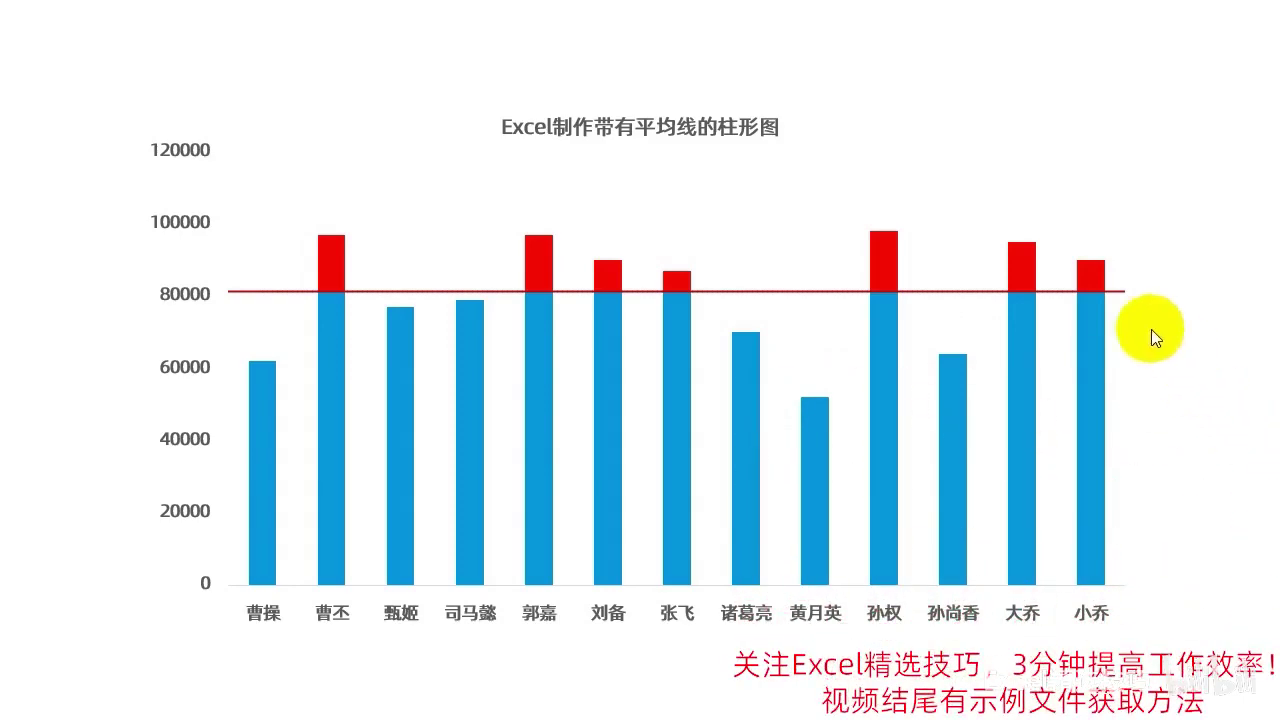
Recalculate the random demo sales data twice with F9 and go back to the data table and chart
{"action": "key", "text": "F9"}
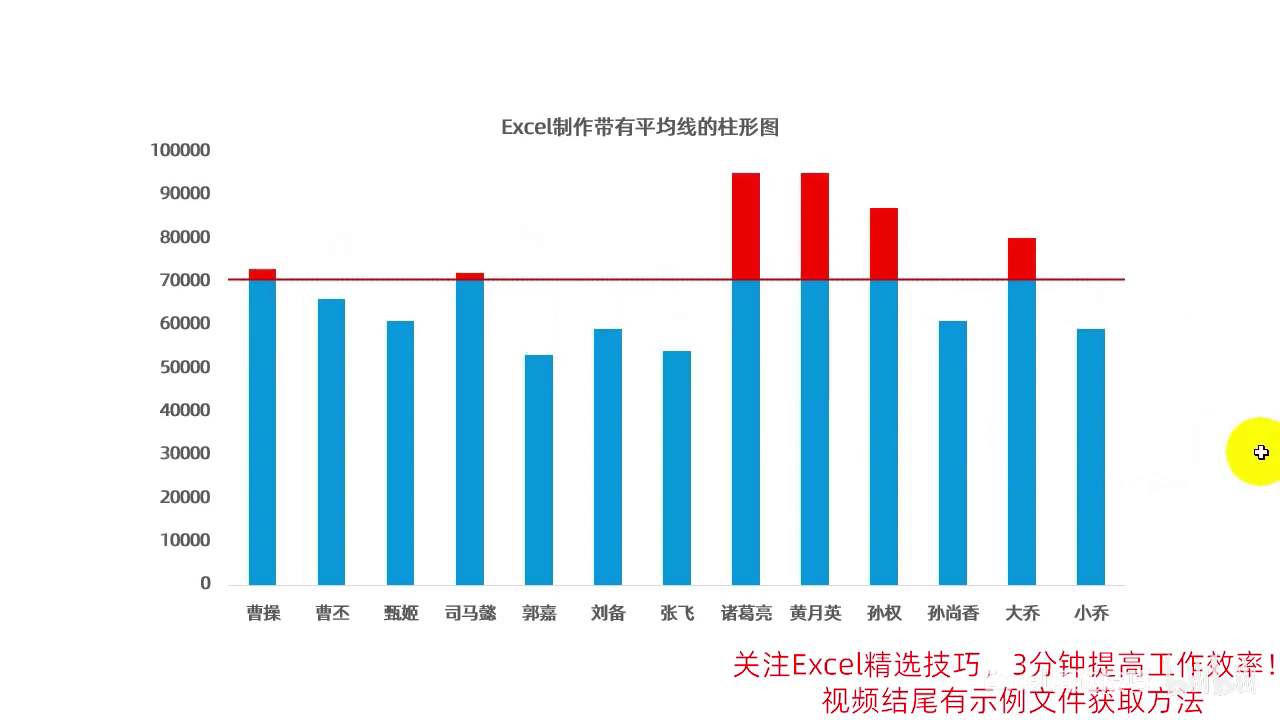
{"action": "key", "text": "F9"}
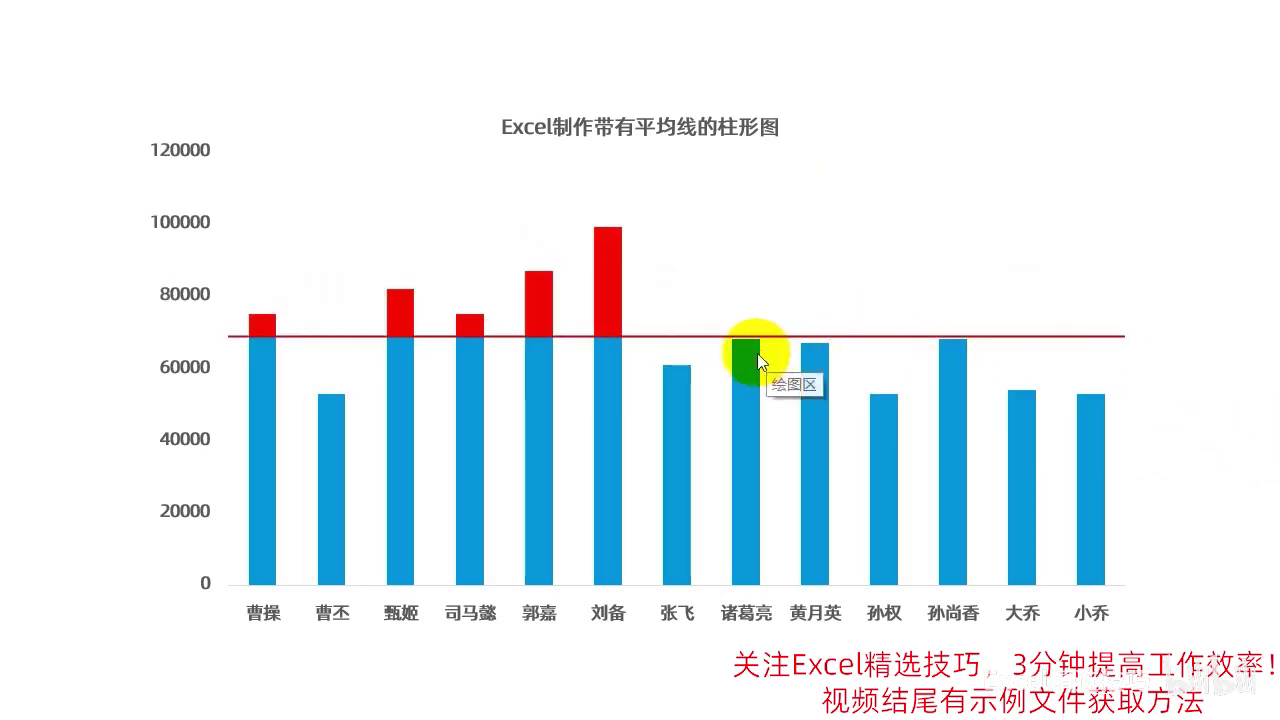
{"action": "left_click", "coordinate": [763, 598]}
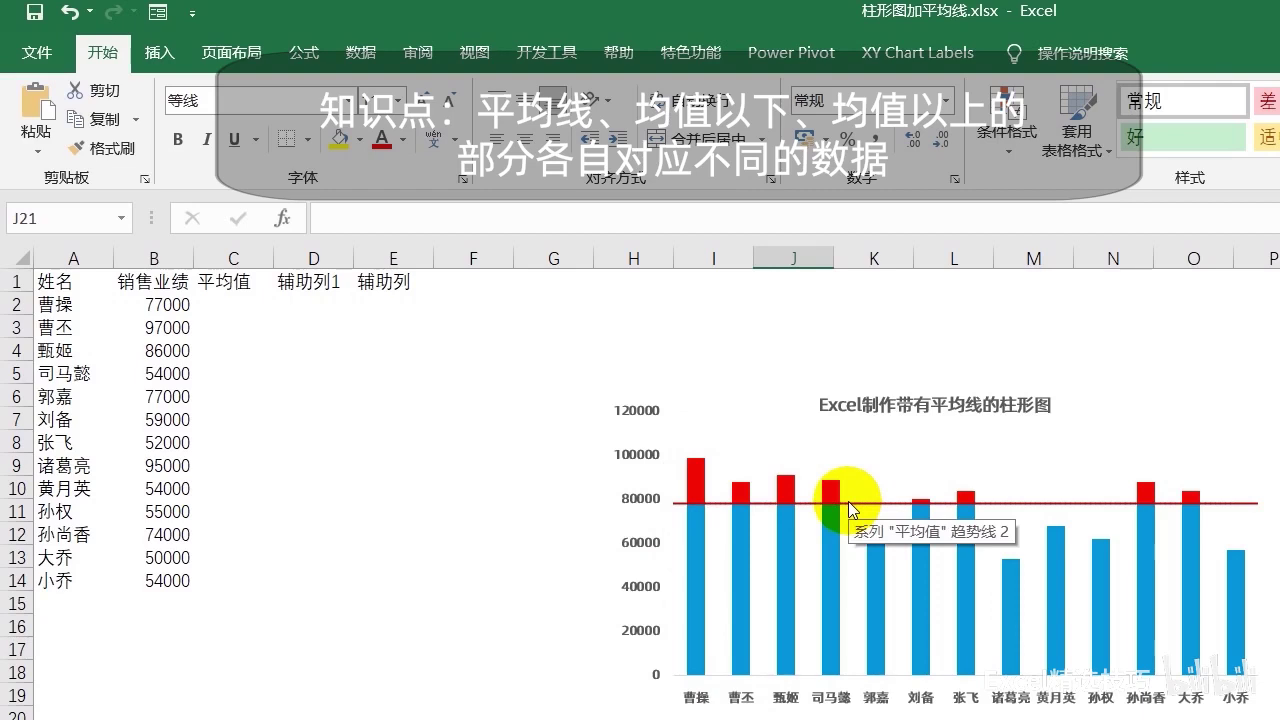
{"action": "left_click", "coordinate": [329, 448]}
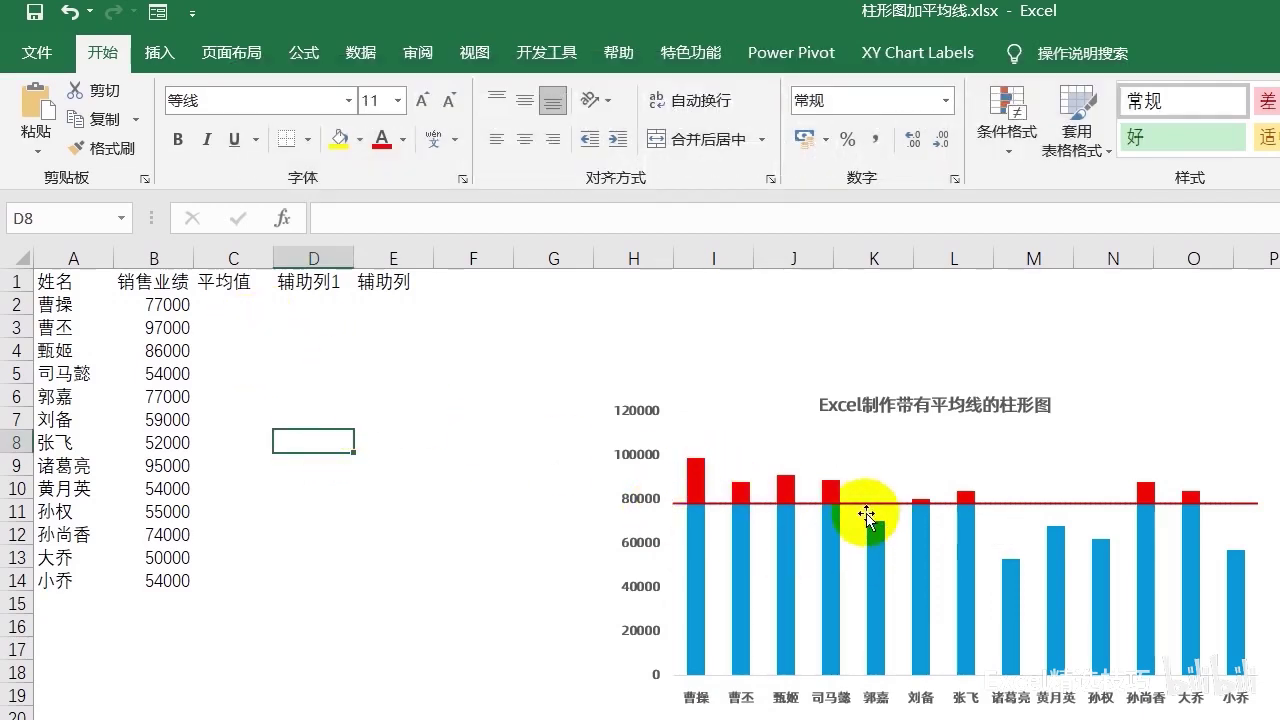
{"action": "left_click", "coordinate": [245, 302]}
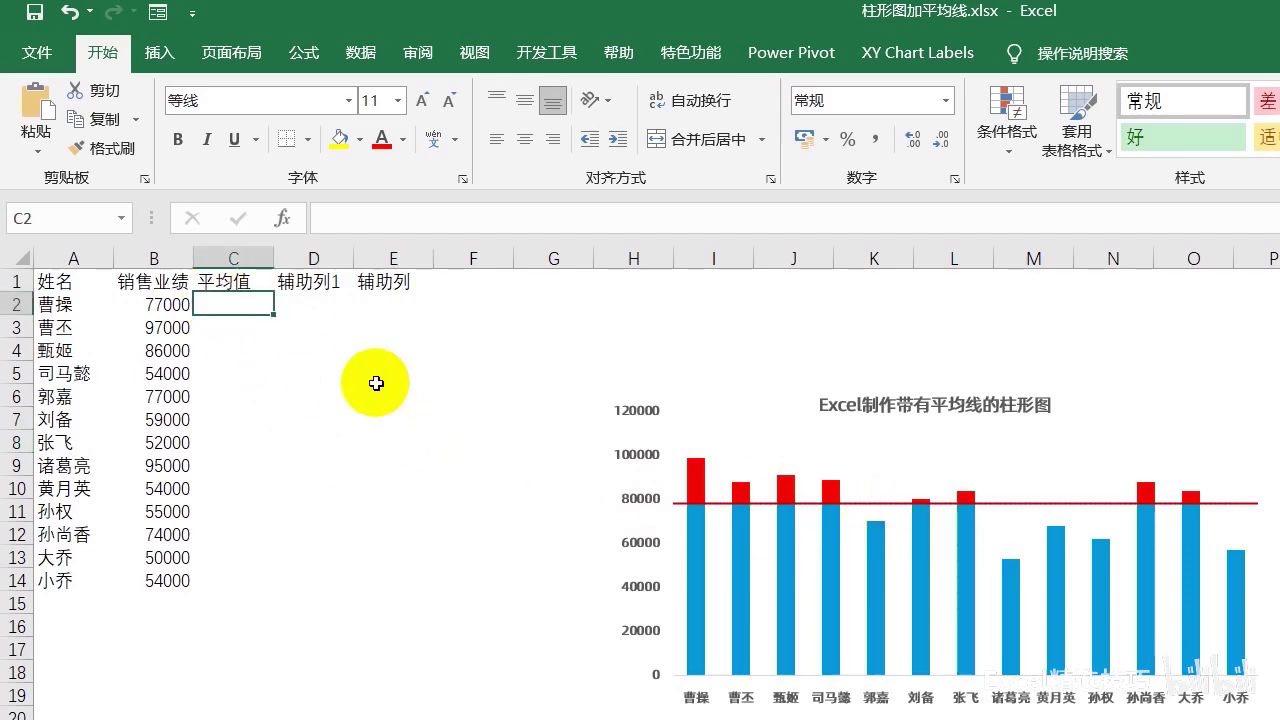
Enter =AVERAGE($B$2:$B$14) in C2 with an absolute sales range
{"action": "type", "text": "=av"}
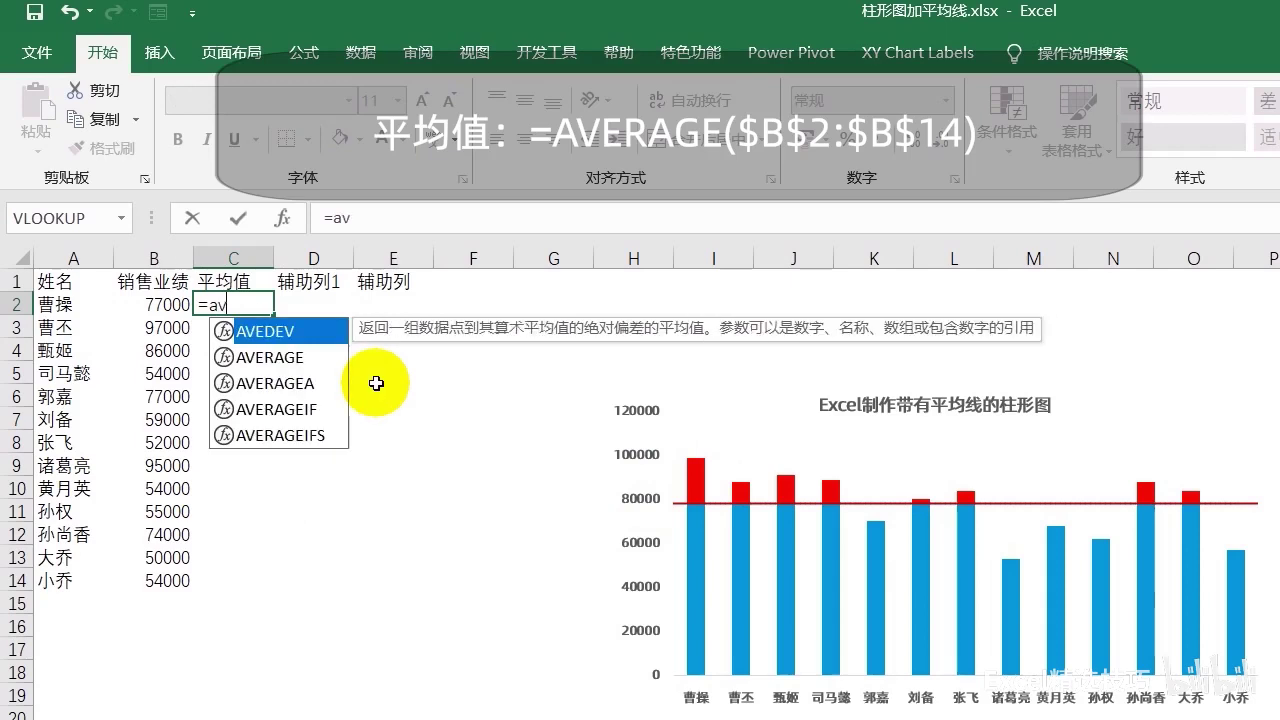
{"action": "left_click", "coordinate": [265, 357]}
{"action": "double_click", "coordinate": [265, 357]}
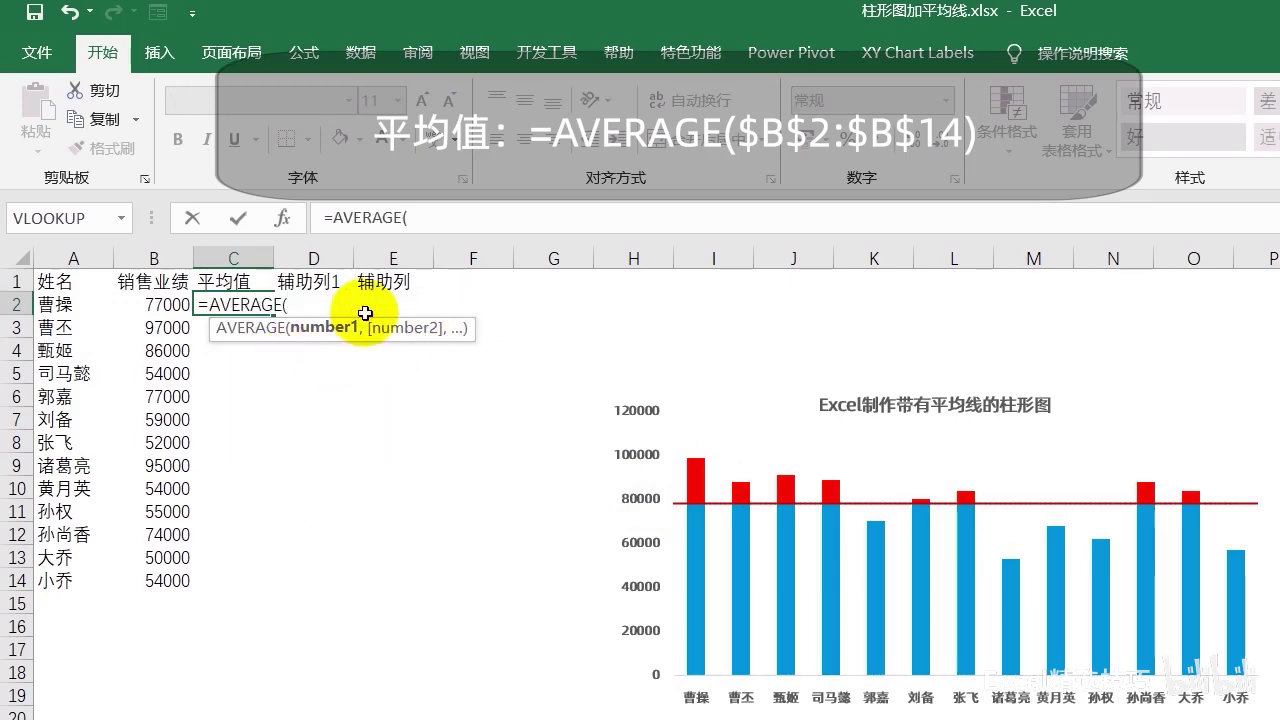
{"action": "left_click_drag", "start_coordinate": [160, 304], "coordinate": [166, 580]}
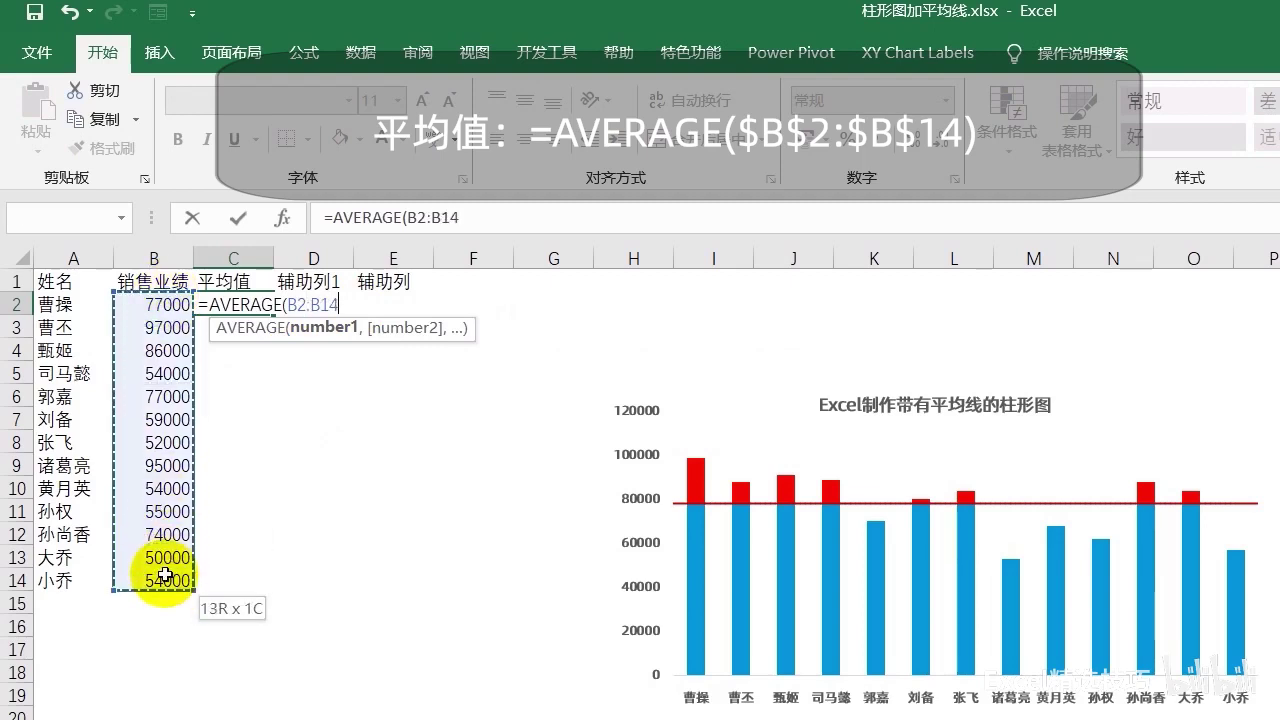
{"action": "left_click", "coordinate": [478, 217]}
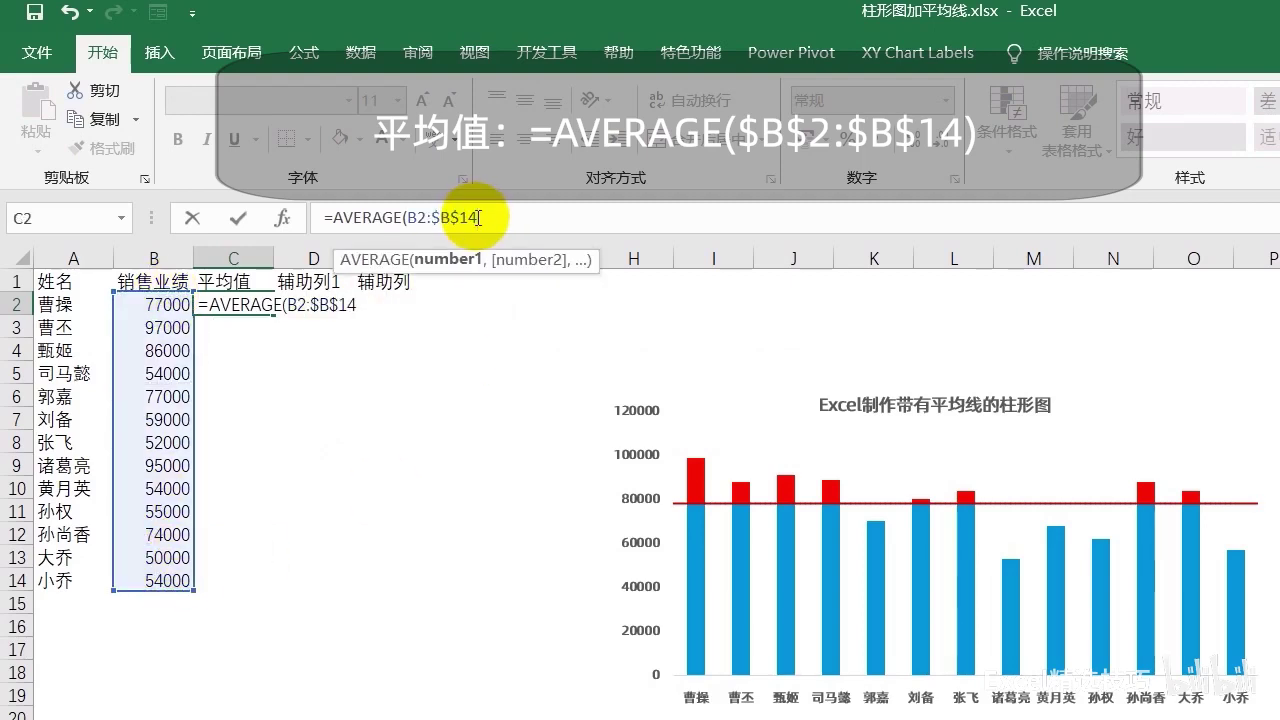
{"action": "left_click", "coordinate": [410, 217]}
{"action": "key", "text": "F4"}
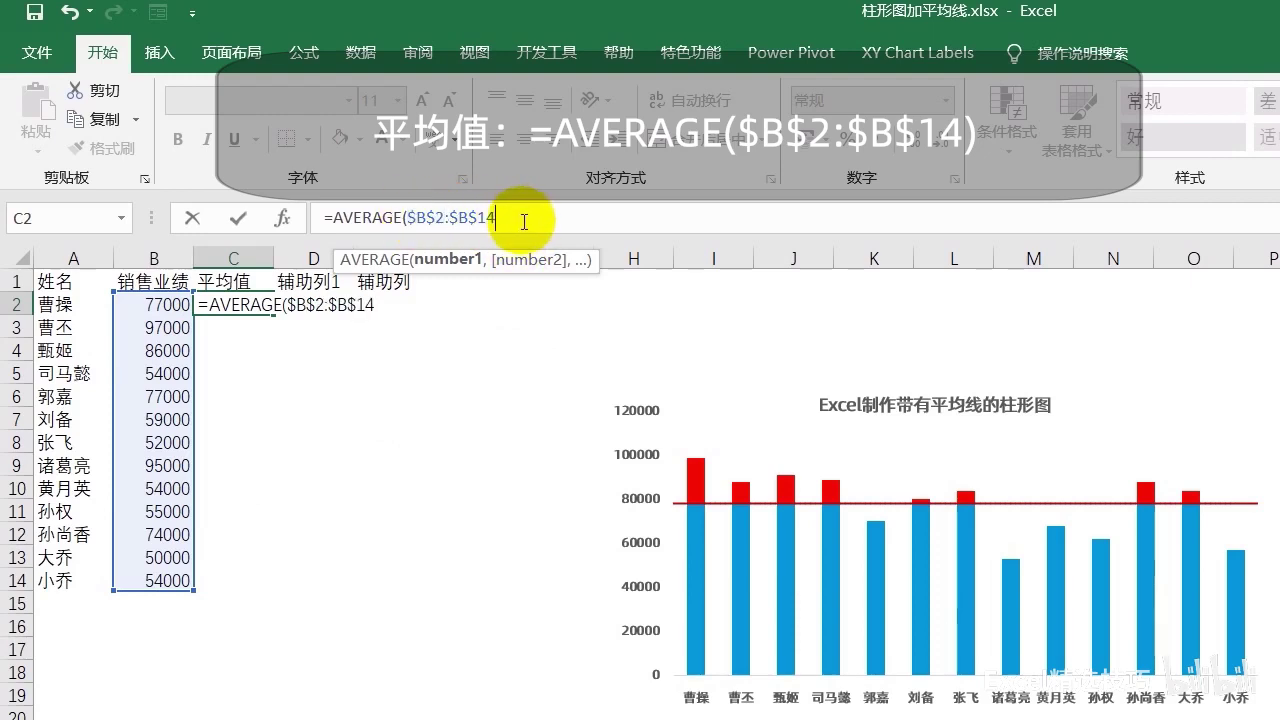
{"action": "key", "text": "Return"}
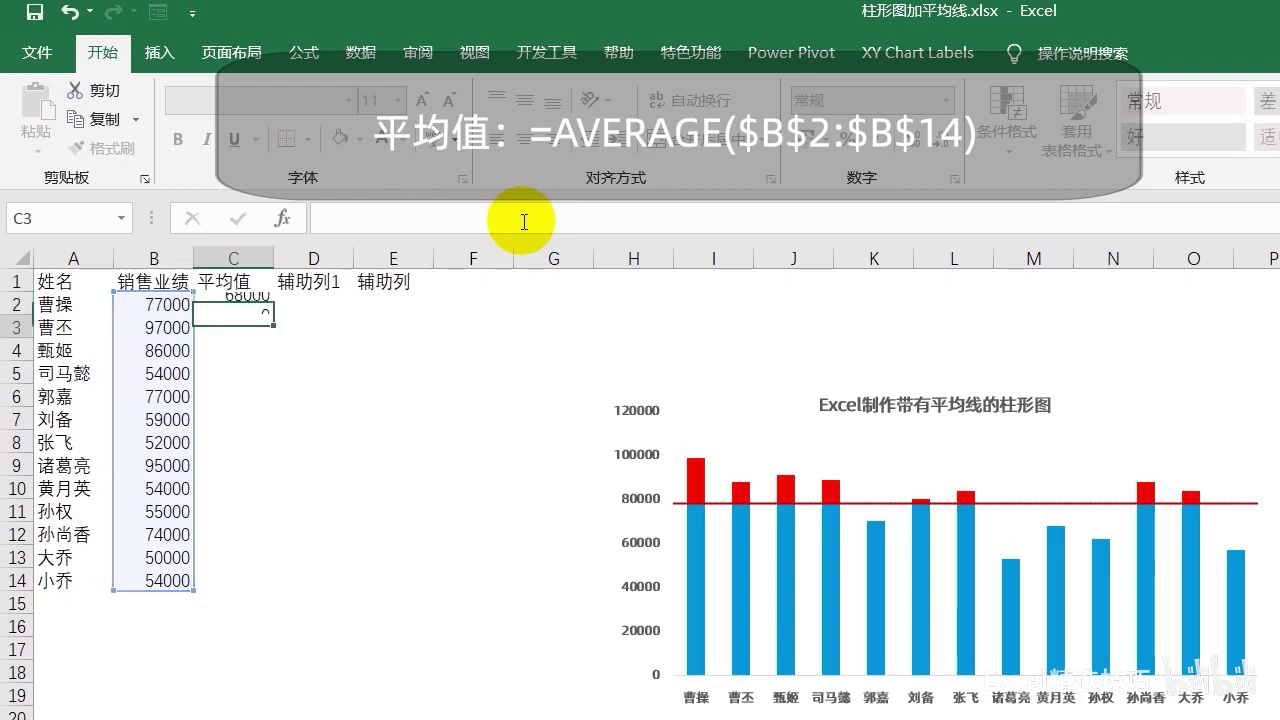
Fill the average formula down to C14 so every row shows 68000
{"action": "left_click", "coordinate": [240, 304]}
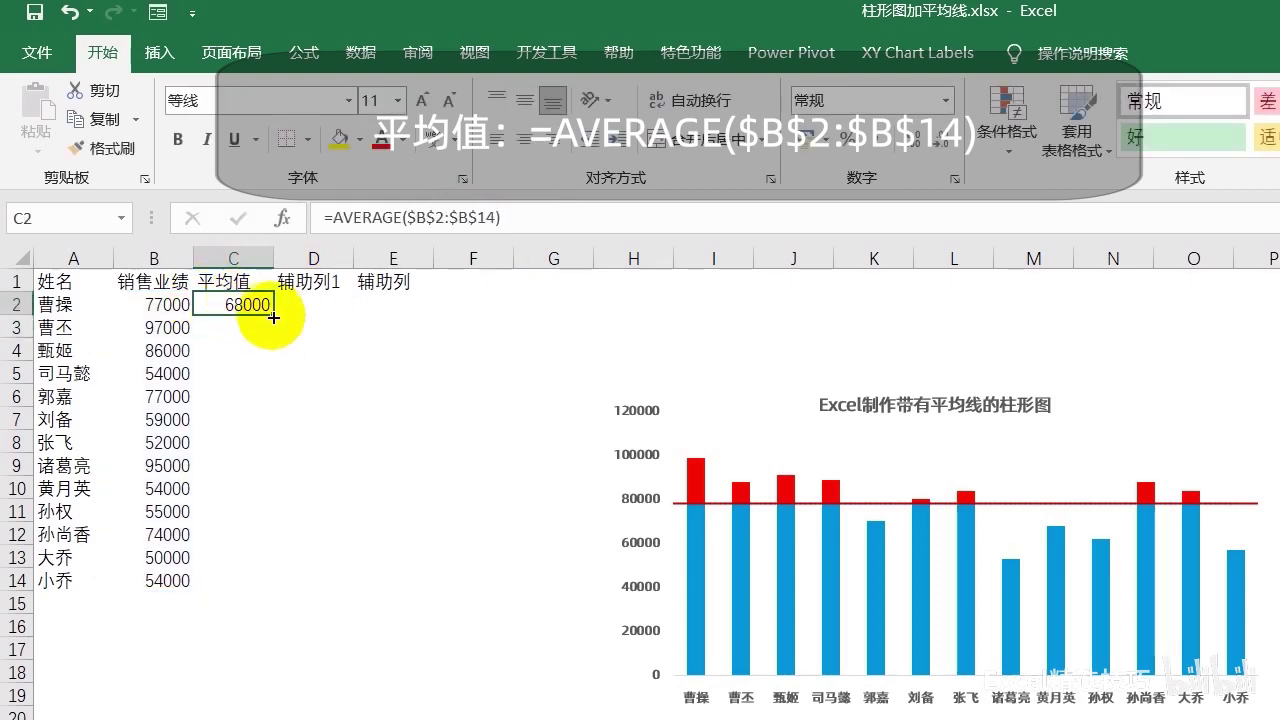
{"action": "left_click_drag", "start_coordinate": [273, 315], "coordinate": [266, 592]}
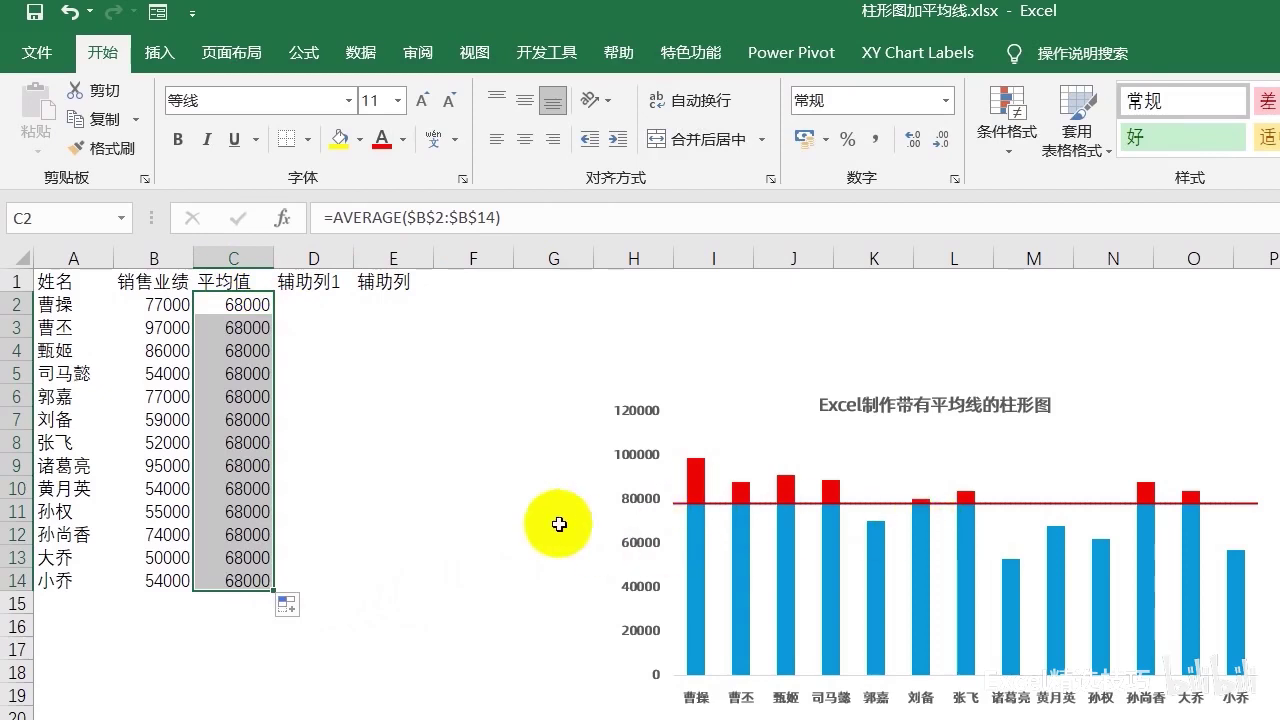
{"action": "left_click", "coordinate": [553, 488]}
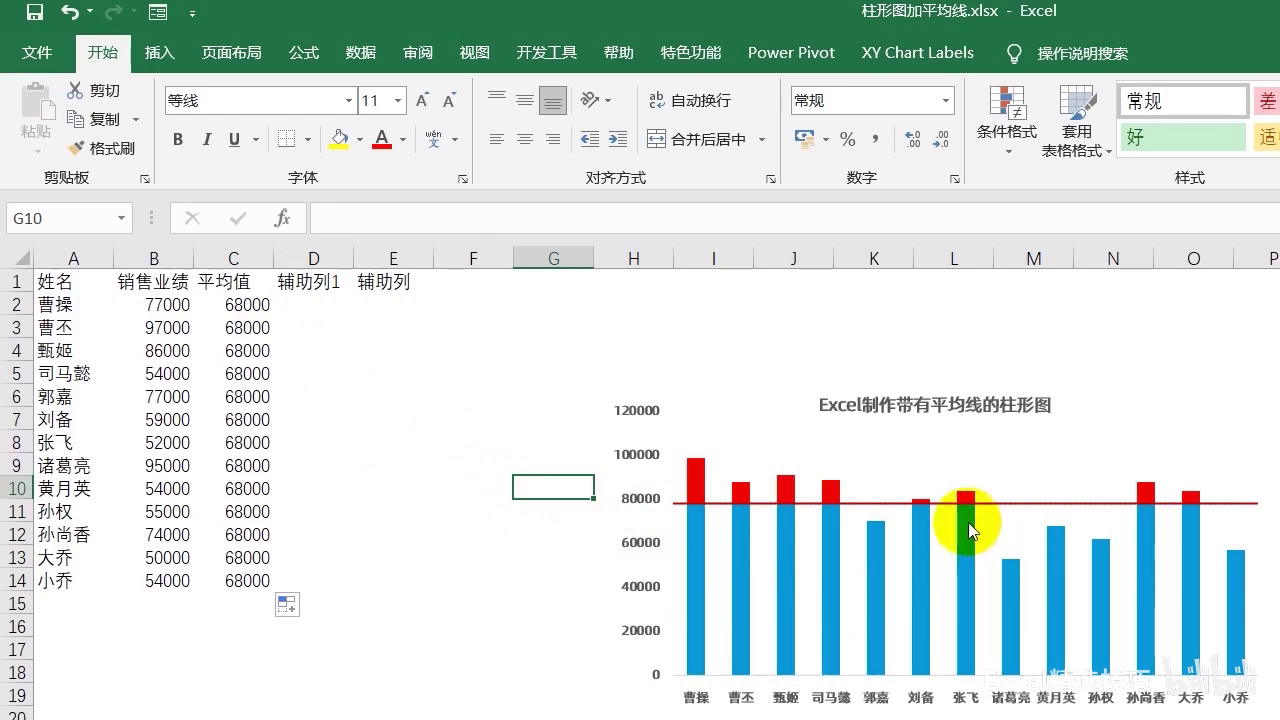
{"action": "left_click", "coordinate": [181, 300]}
{"action": "left_click", "coordinate": [247, 302]}
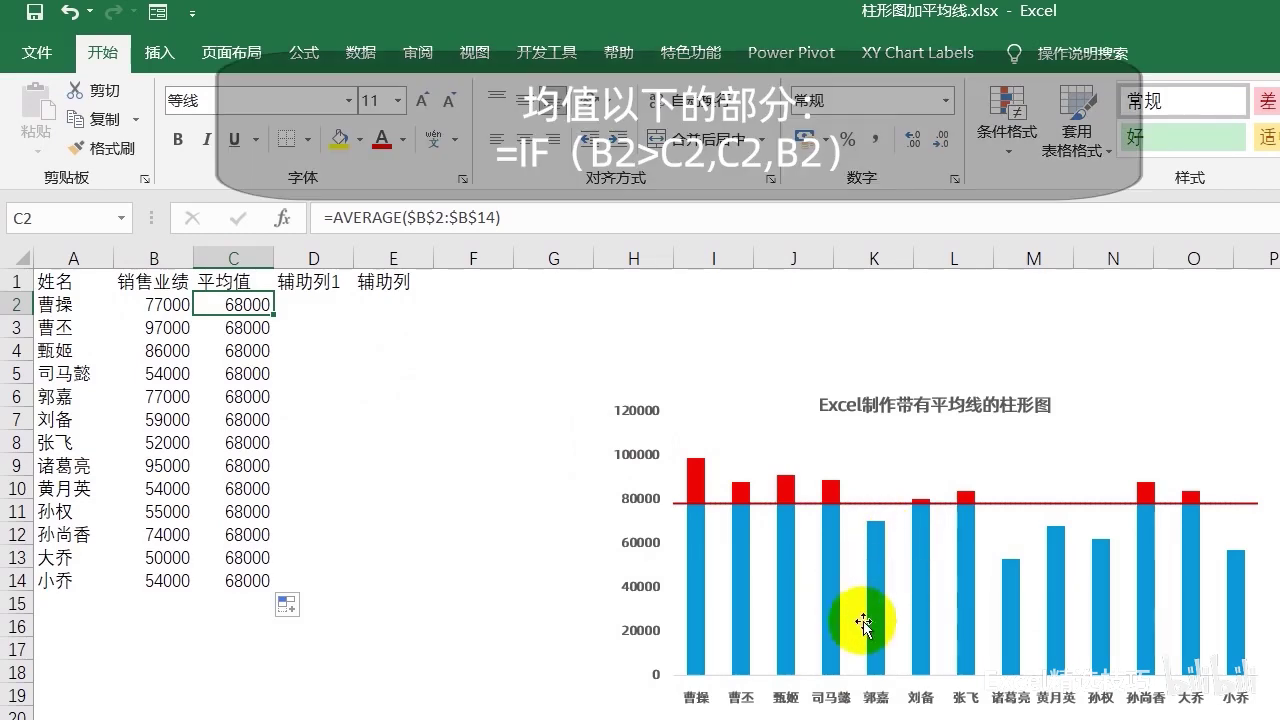
Enter =IF(B2>C2,C2,B2) in D2 to cap the sales at the average
{"action": "left_click", "coordinate": [300, 302]}
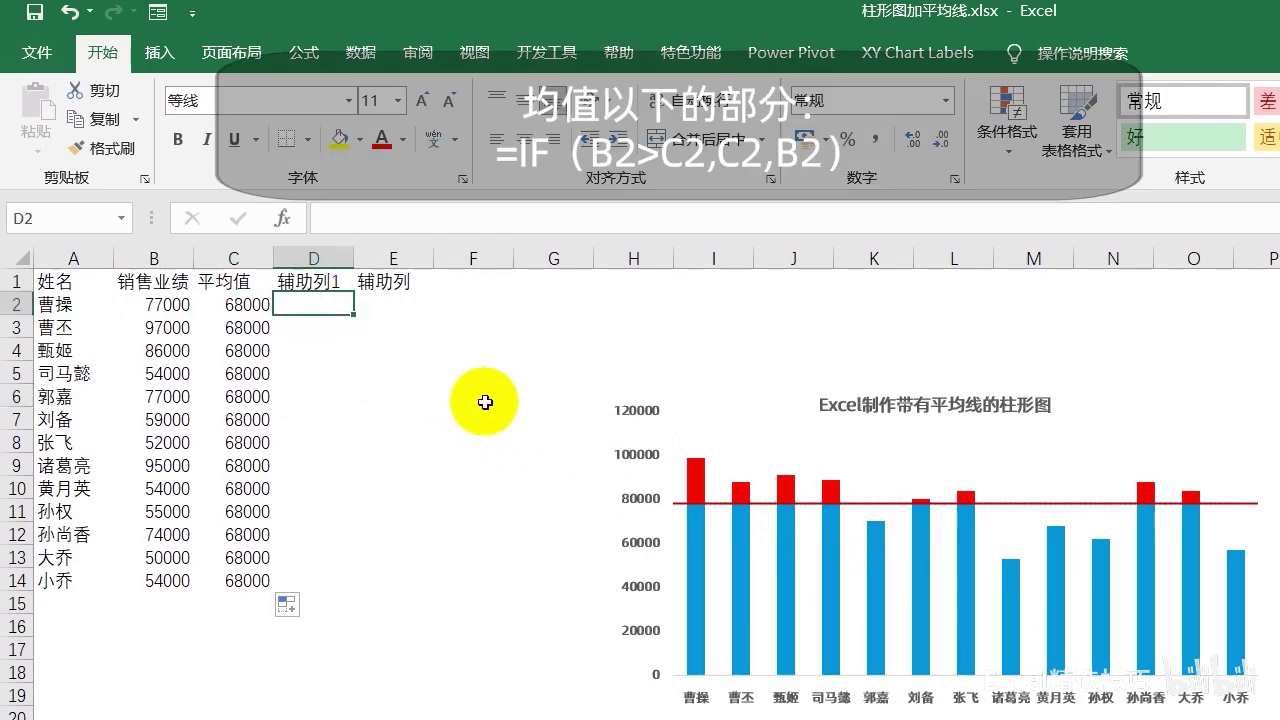
{"action": "type", "text": "=if"}
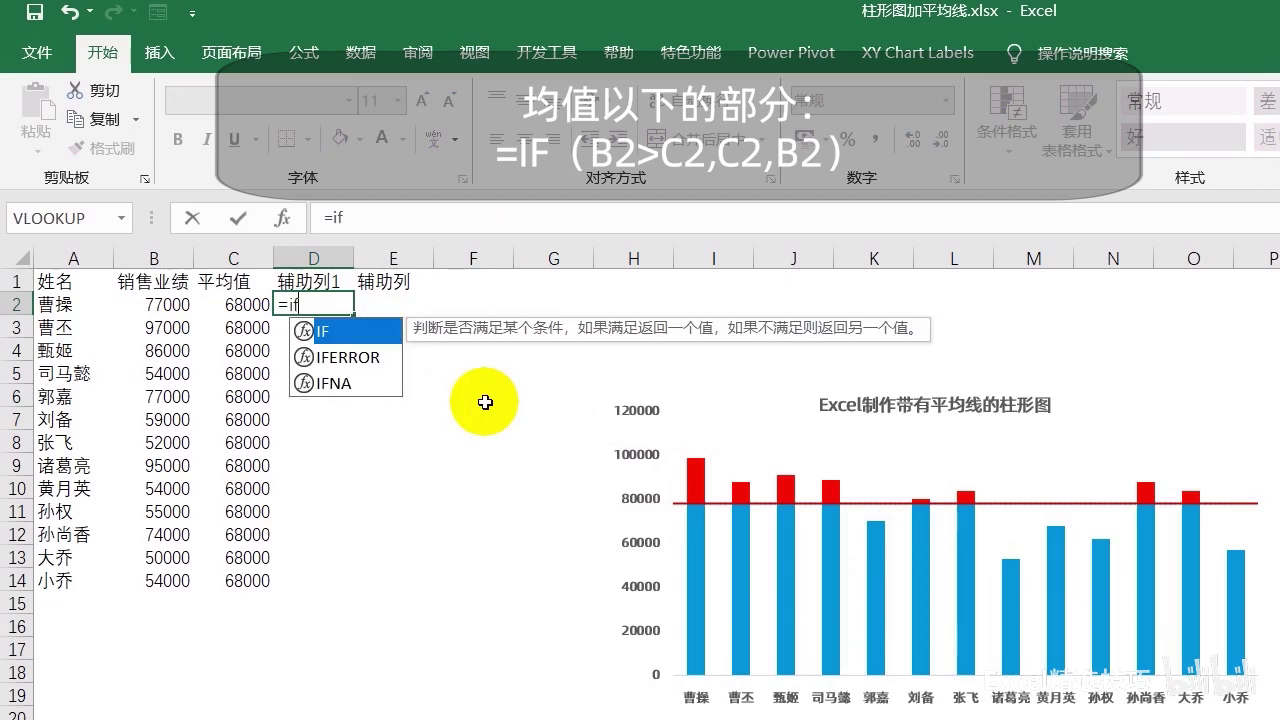
{"action": "double_click", "coordinate": [335, 330]}
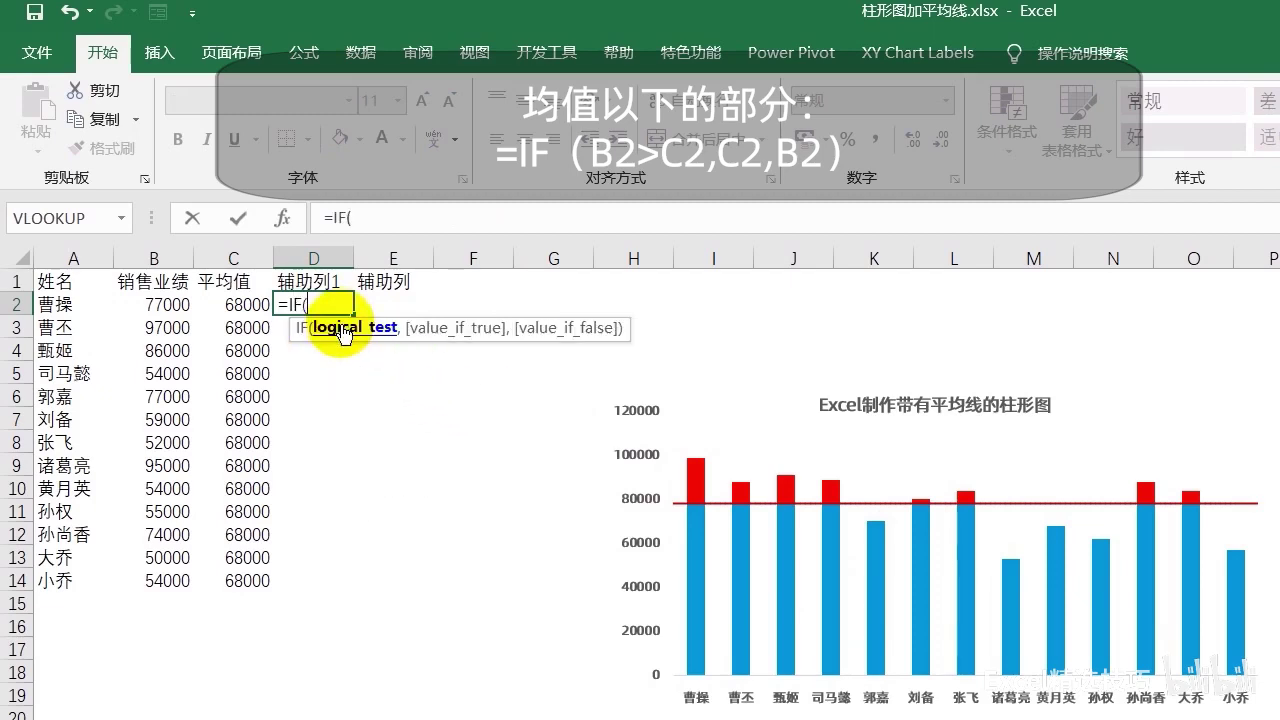
{"action": "left_click", "coordinate": [152, 304]}
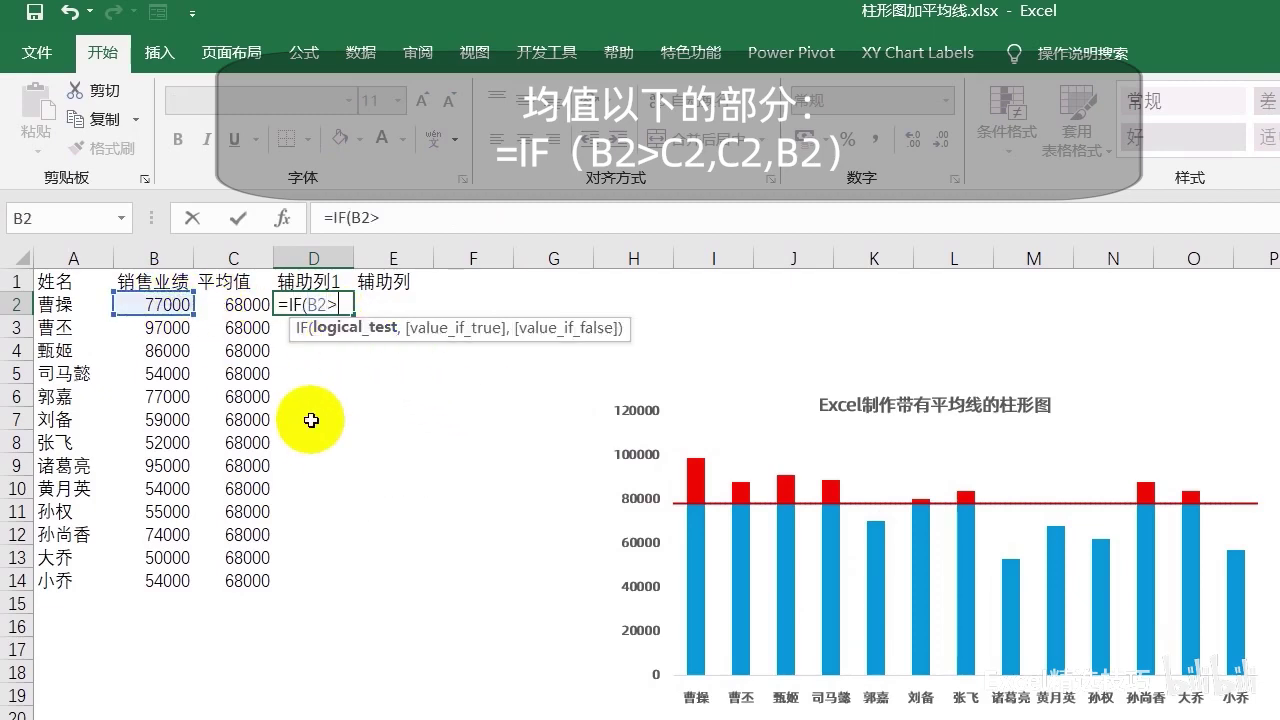
{"action": "left_click", "coordinate": [234, 305]}
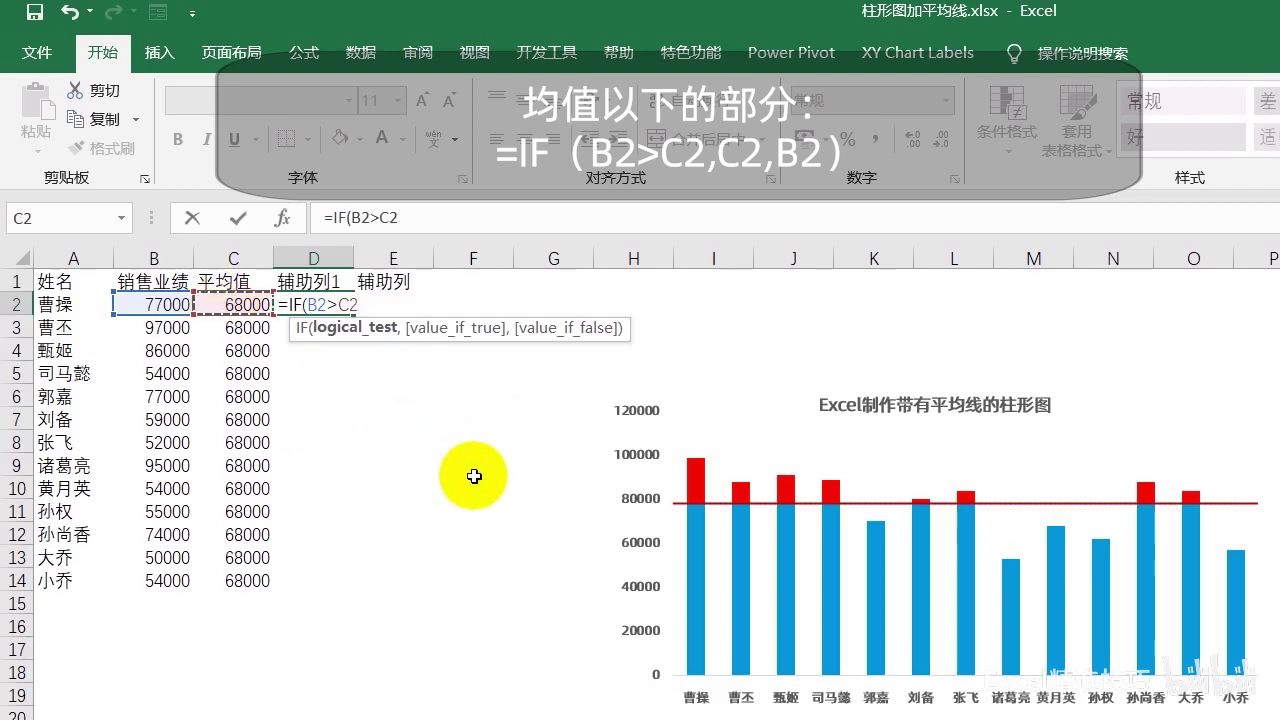
{"action": "type", "text": ","}
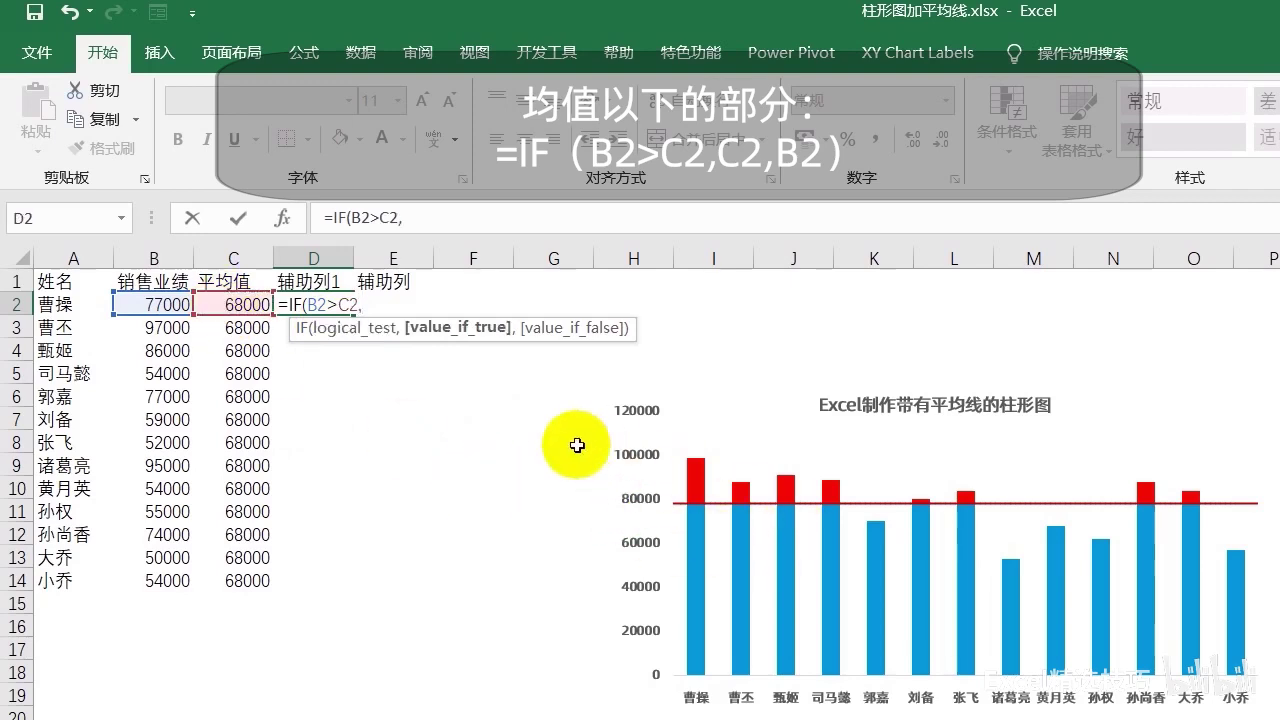
{"action": "left_click", "coordinate": [226, 302]}
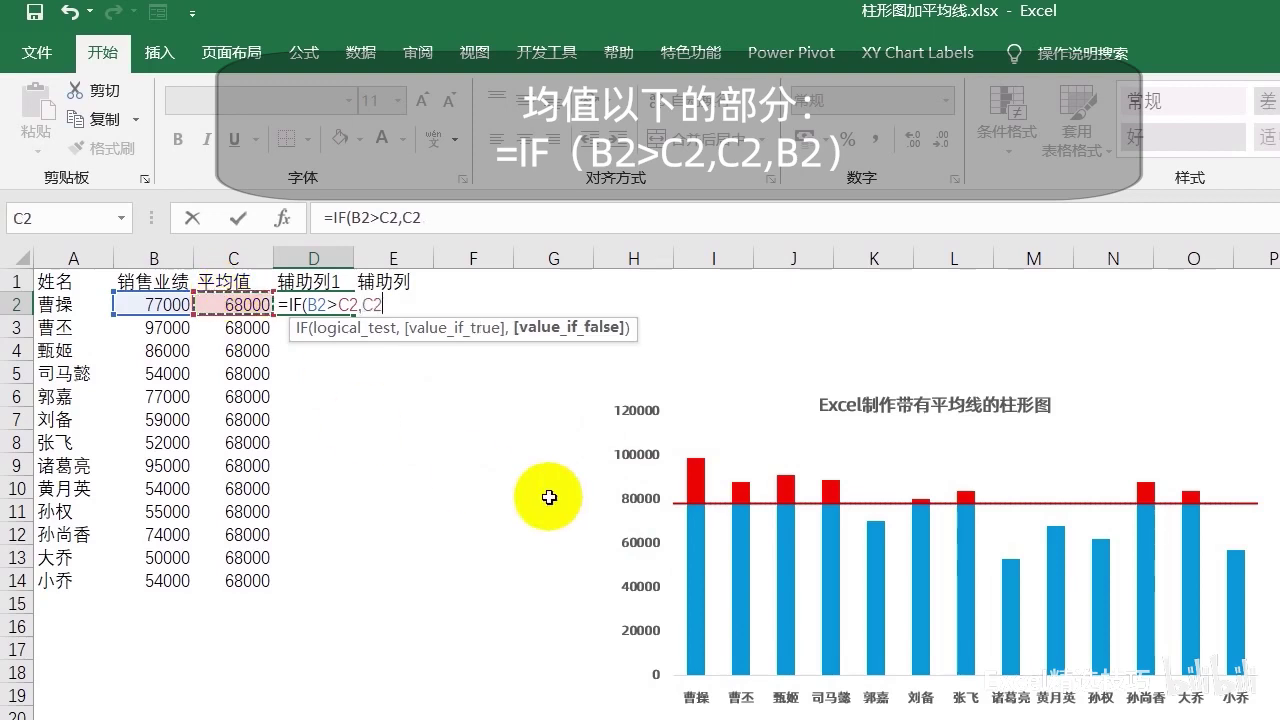
{"action": "left_click", "coordinate": [167, 302]}
{"action": "type", "text": ")"}
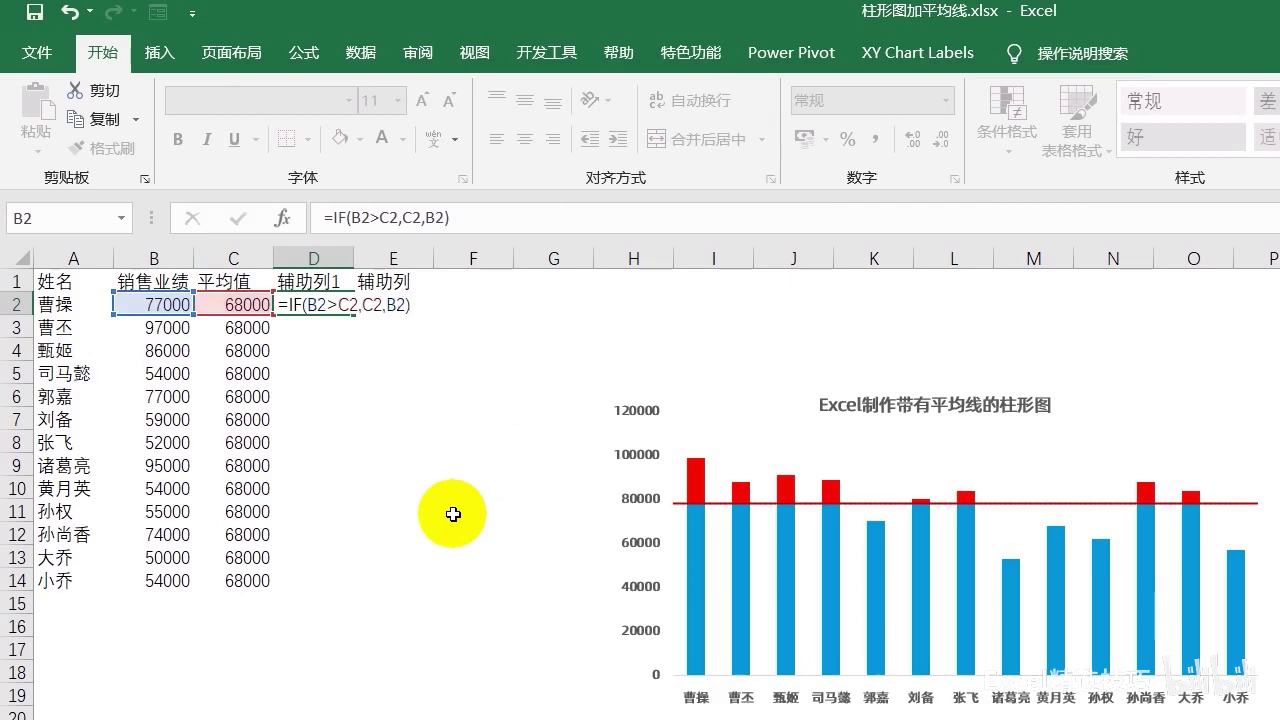
{"action": "key", "text": "Return"}
Copy the D2 capped-sales formula down to D14
{"action": "left_click", "coordinate": [348, 312]}
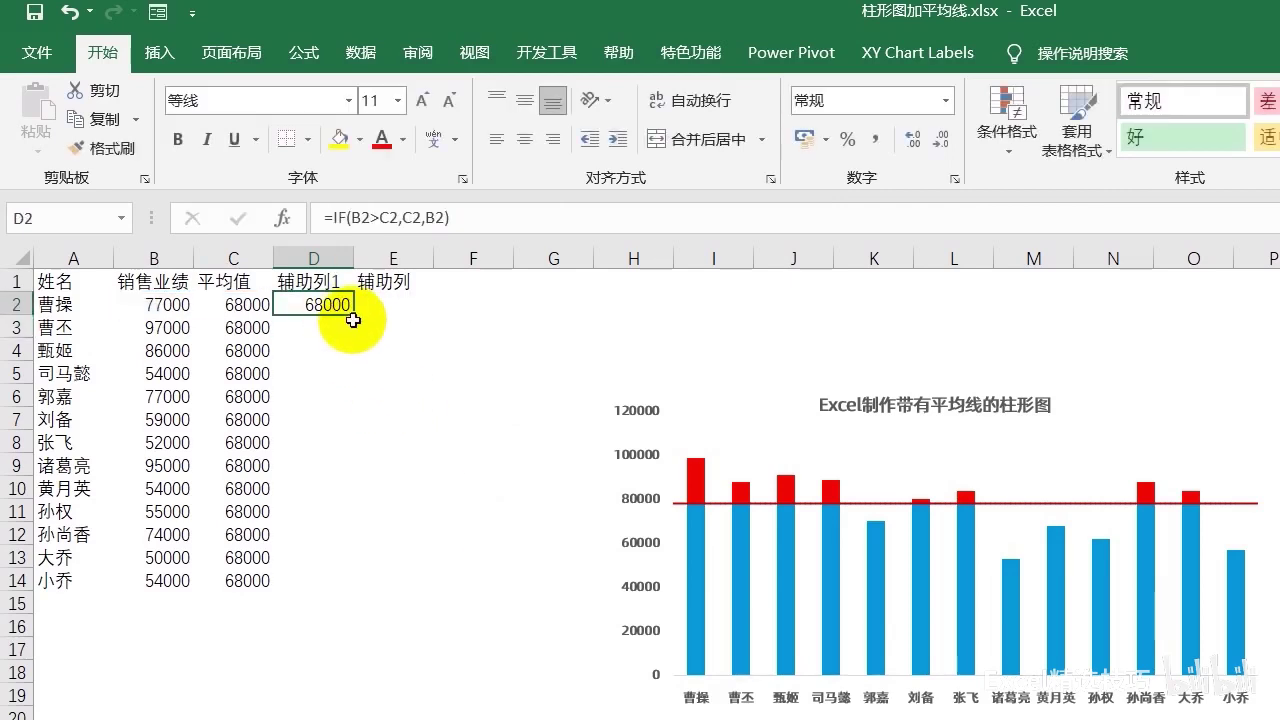
{"action": "left_click_drag", "start_coordinate": [353, 315], "coordinate": [353, 590]}
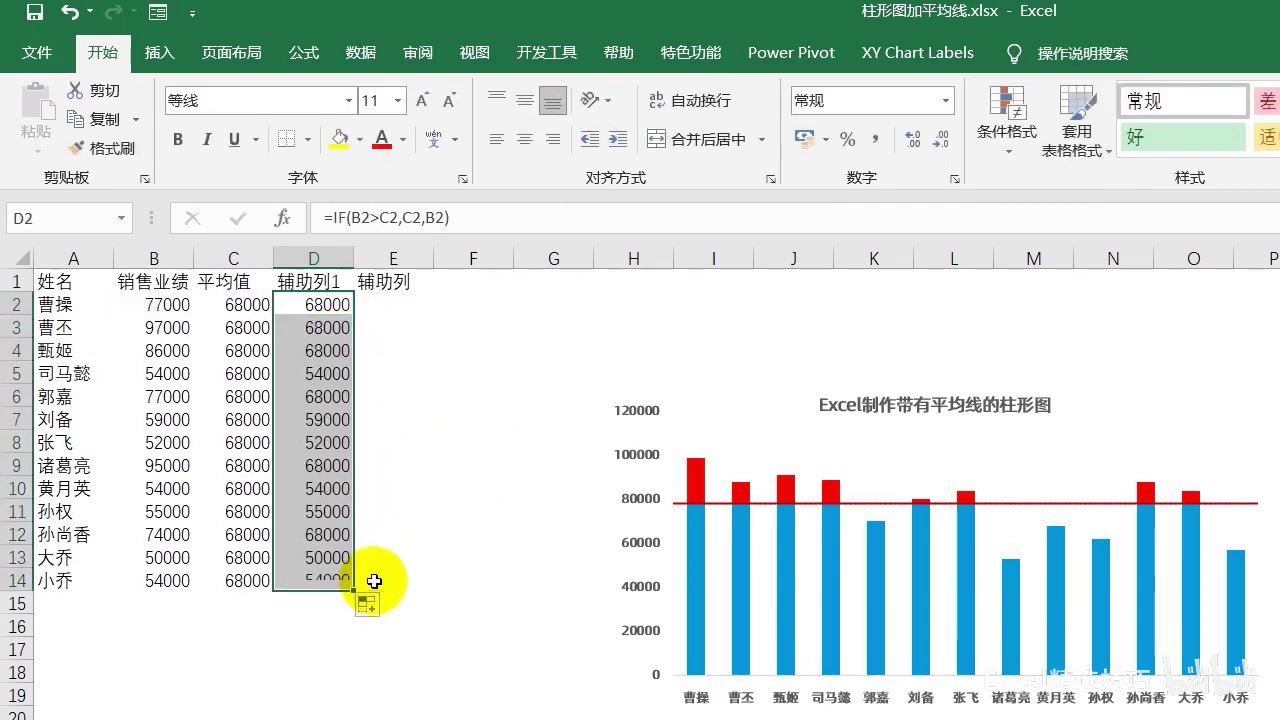
{"action": "left_click", "coordinate": [396, 302]}
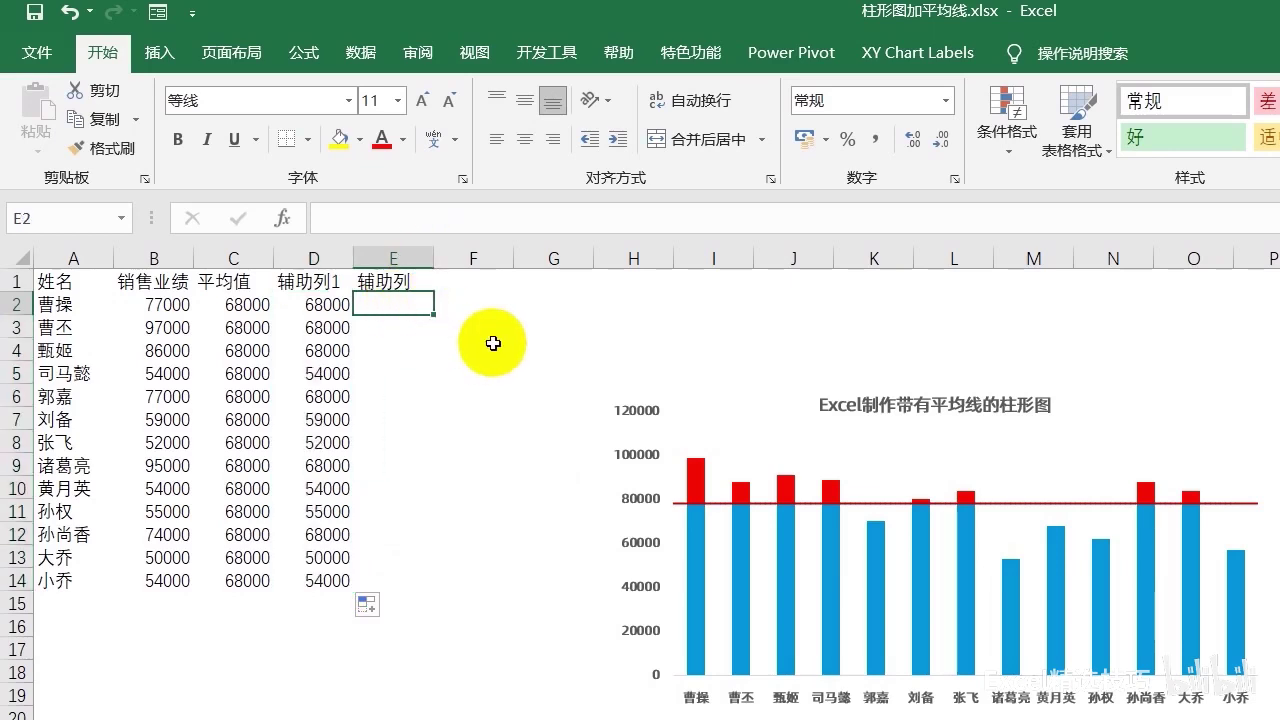
{"action": "mouse_move", "coordinate": [698, 511]}
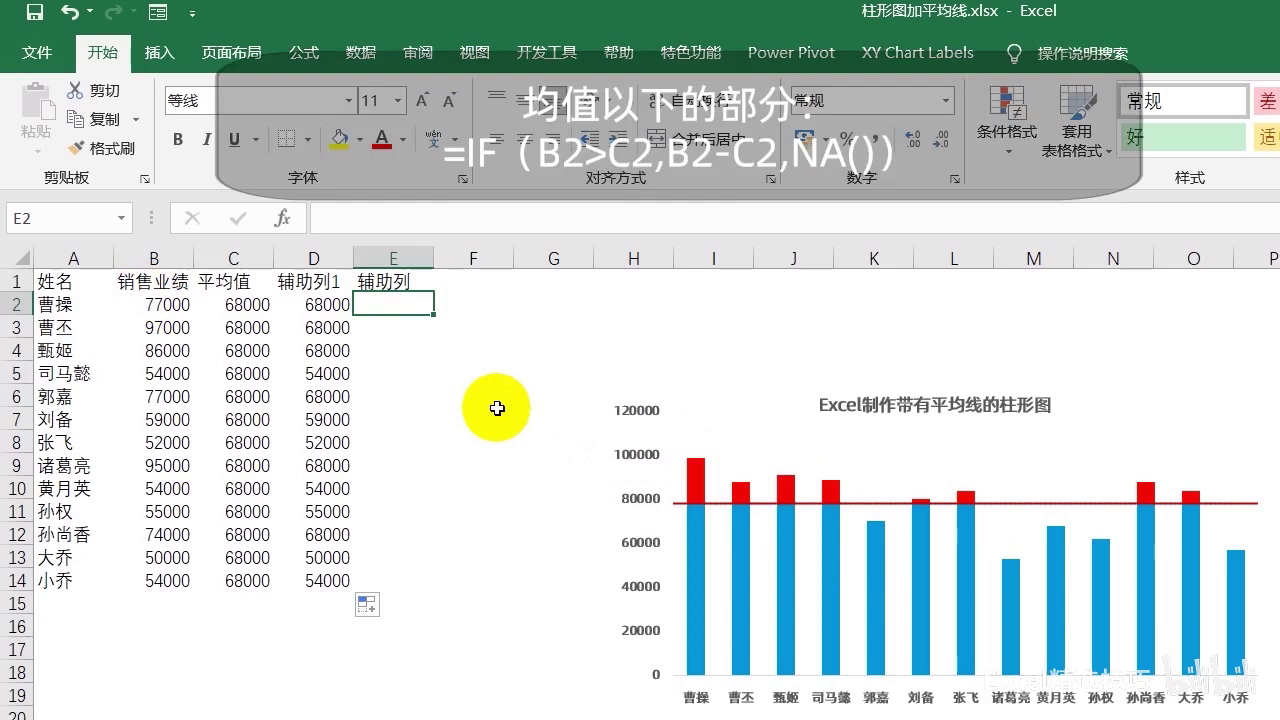
Build =IF(B2>C2,B2-C2,NA()) in E2 for the above-average excess
{"action": "type", "text": "="}
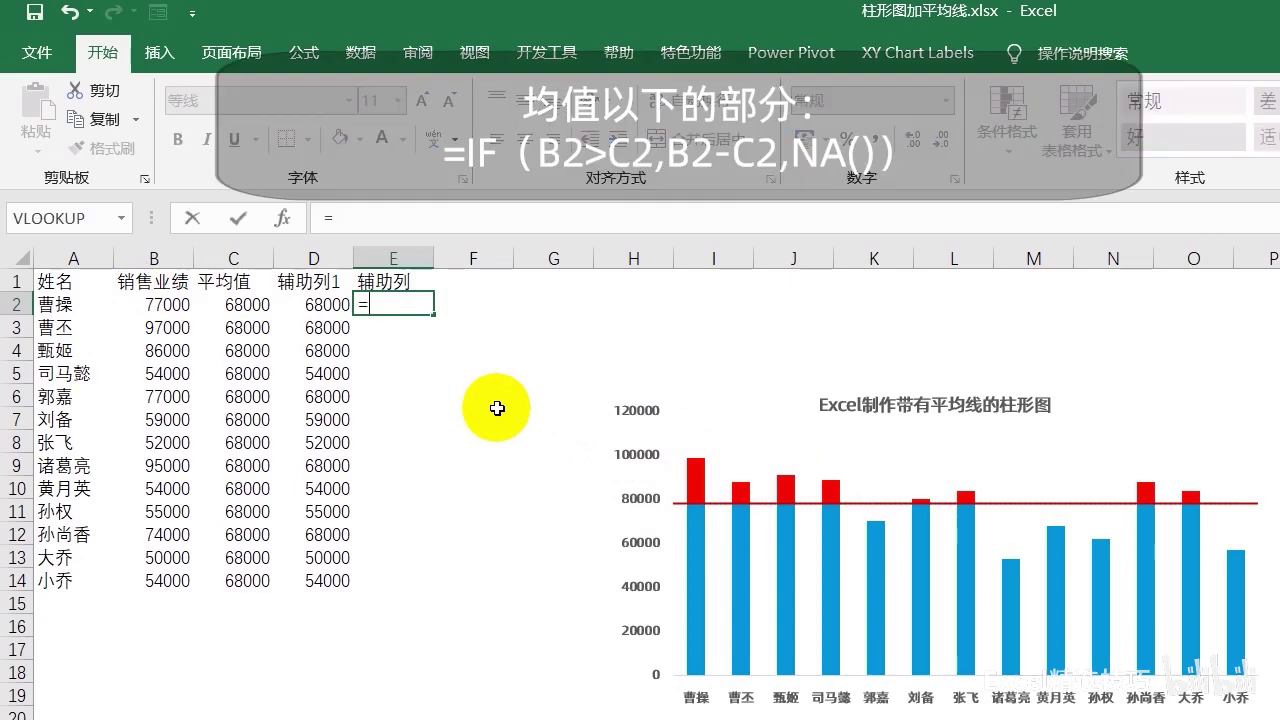
{"action": "type", "text": "if"}
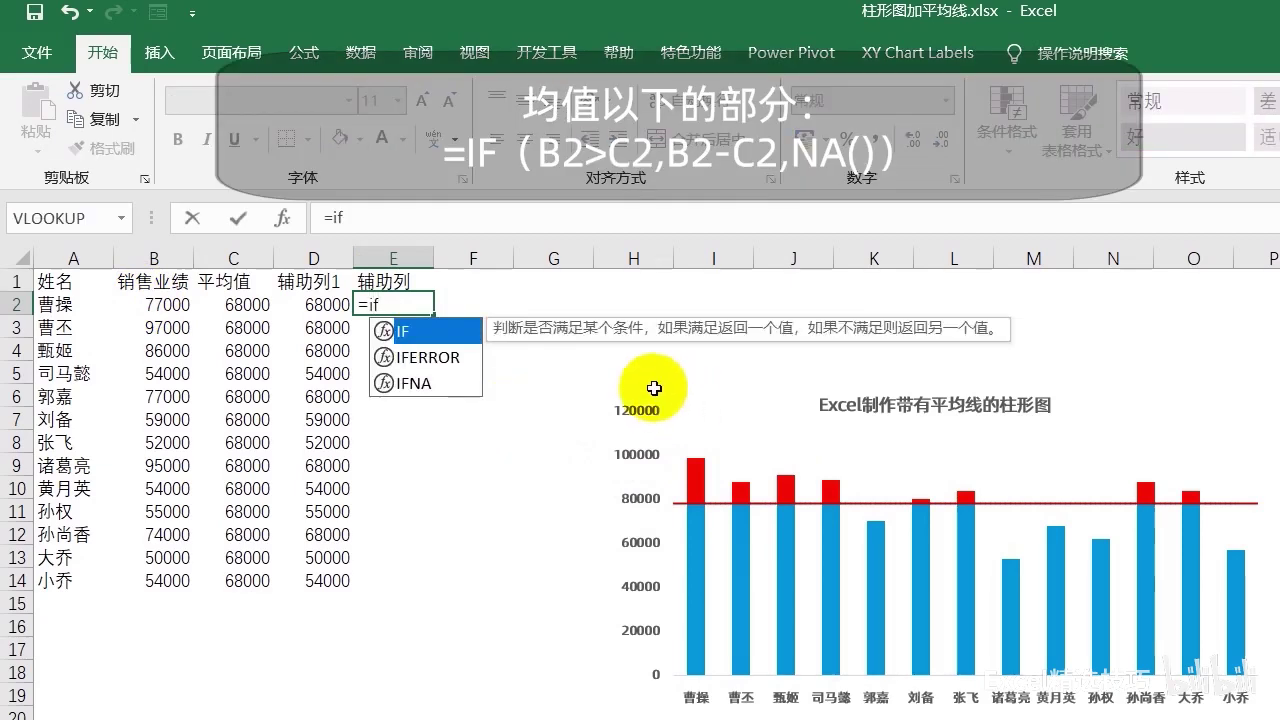
{"action": "double_click", "coordinate": [405, 330]}
{"action": "left_click", "coordinate": [152, 304]}
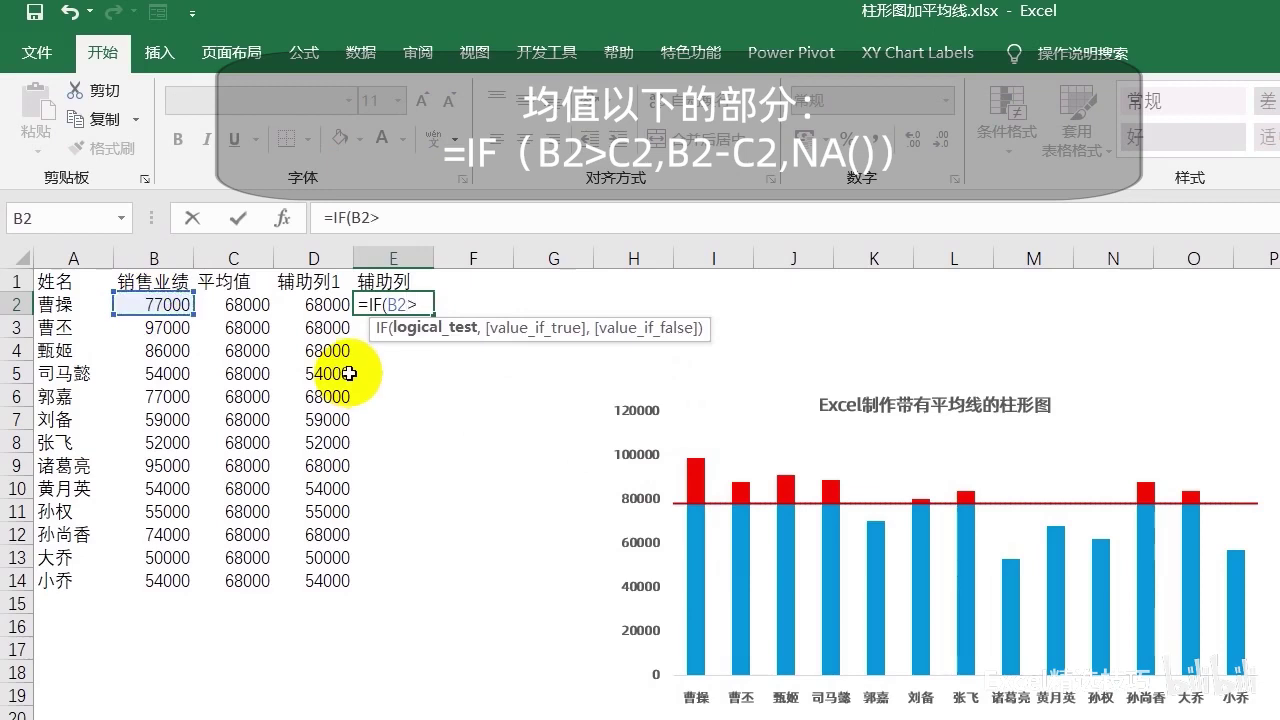
{"action": "left_click", "coordinate": [233, 304]}
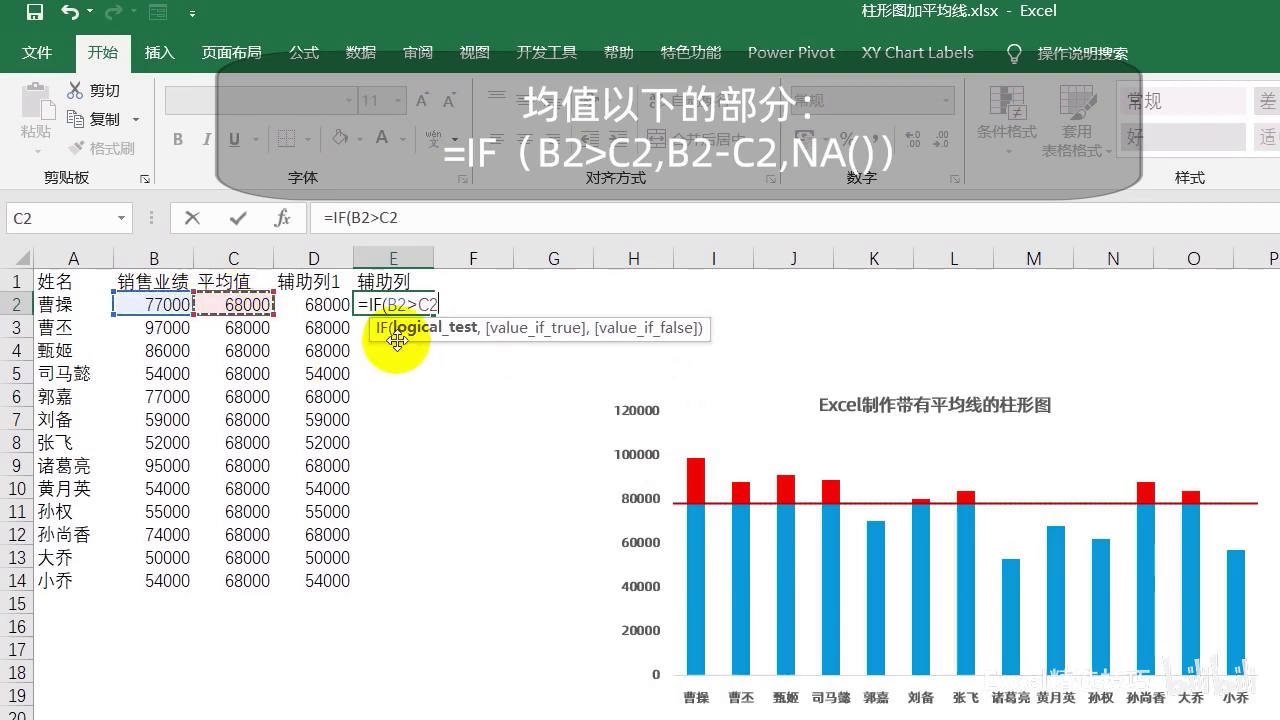
{"action": "type", "text": ","}
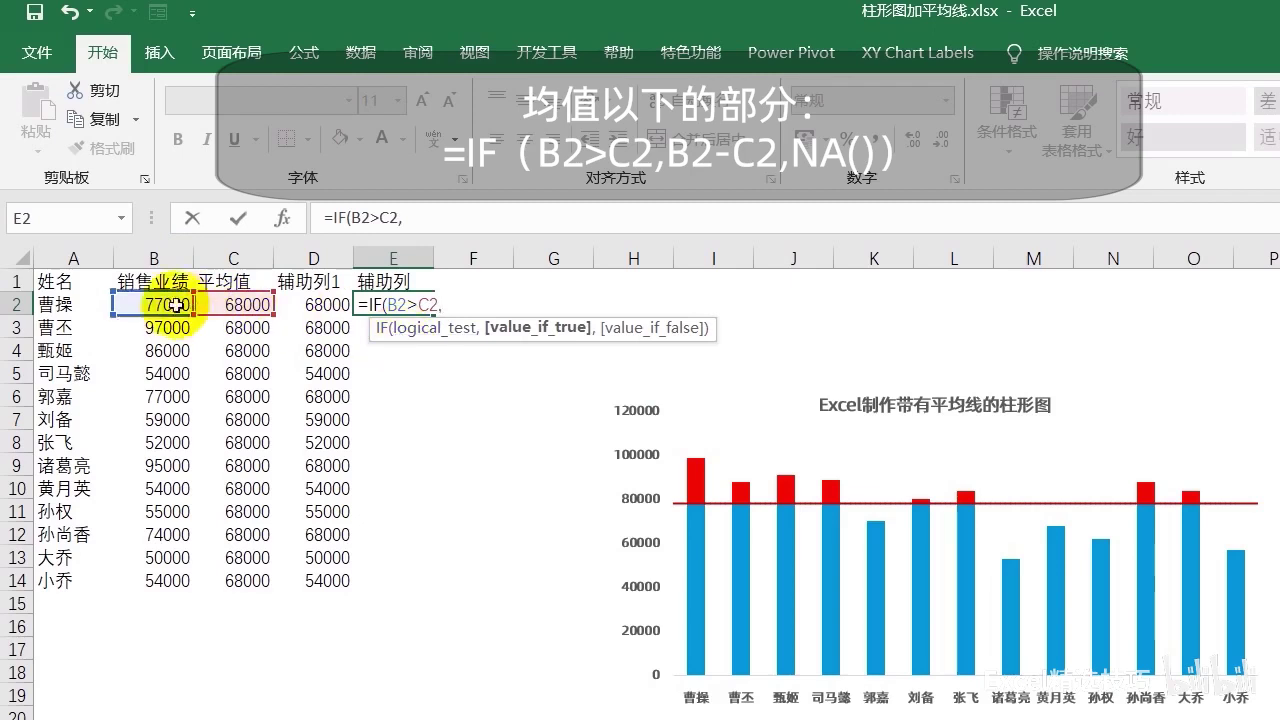
{"action": "left_click", "coordinate": [150, 303]}
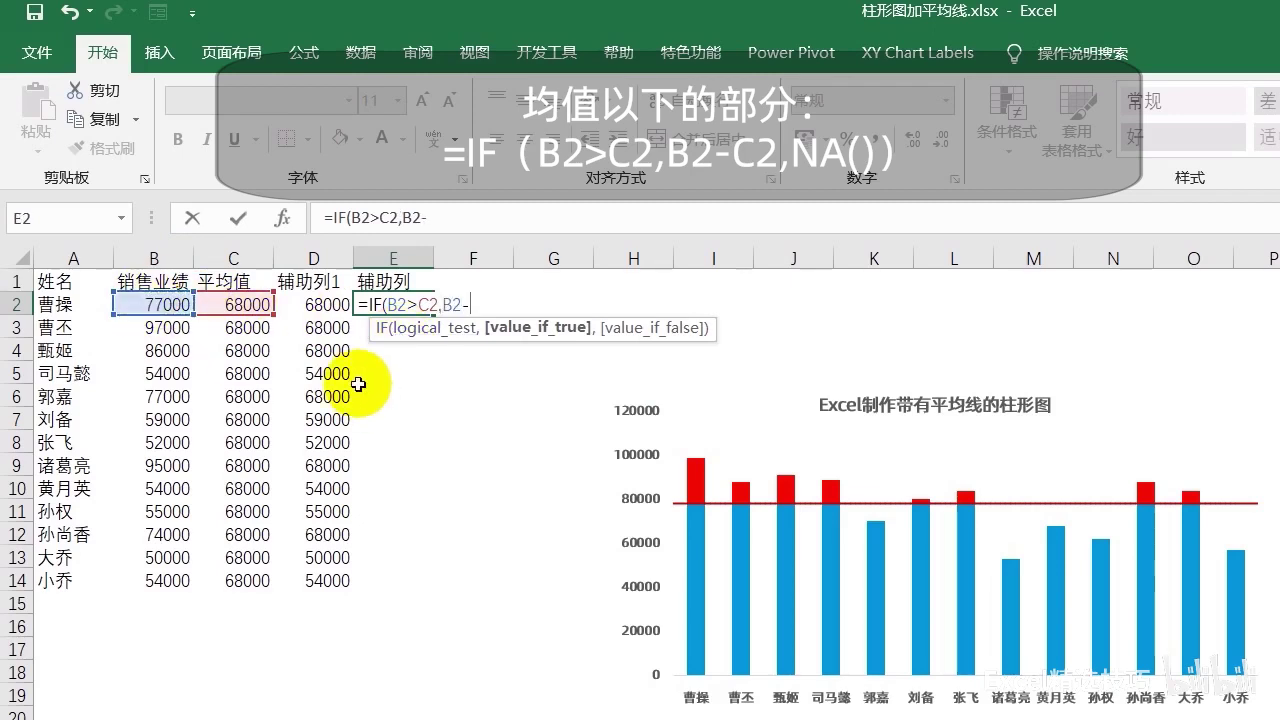
{"action": "left_click", "coordinate": [255, 304]}
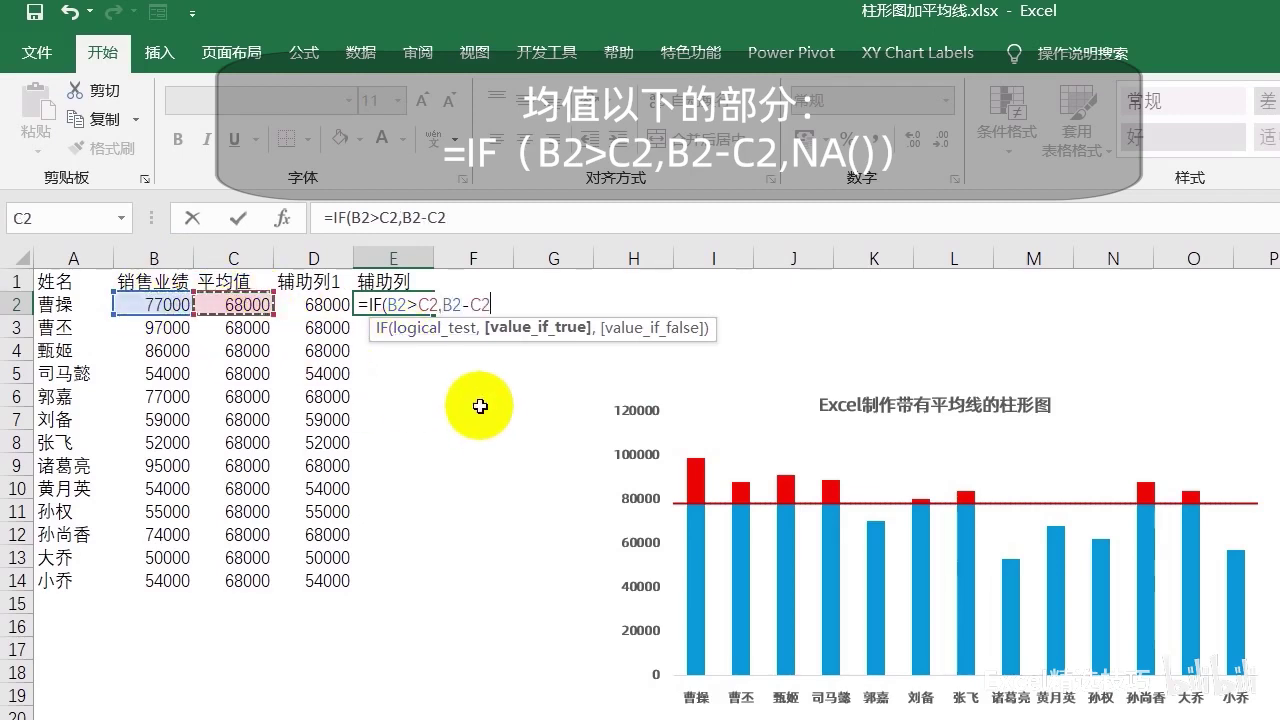
{"action": "type", "text": ",NA"}
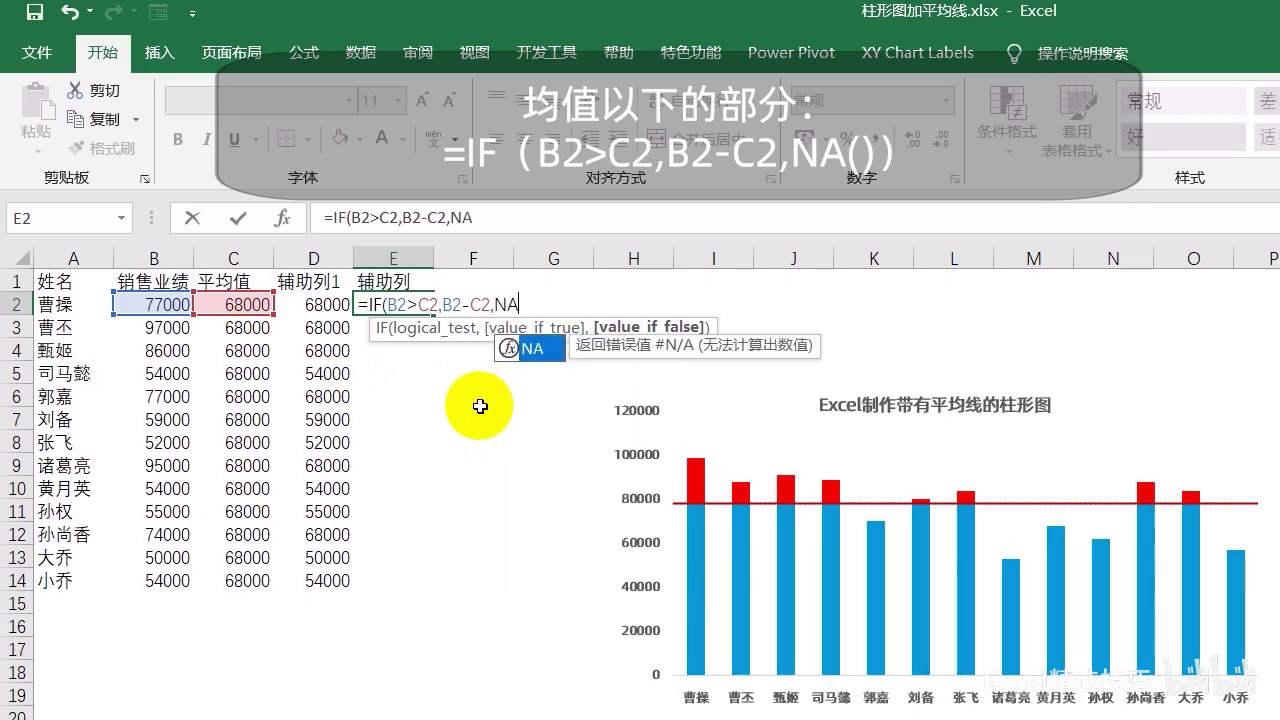
{"action": "type", "text": "("}
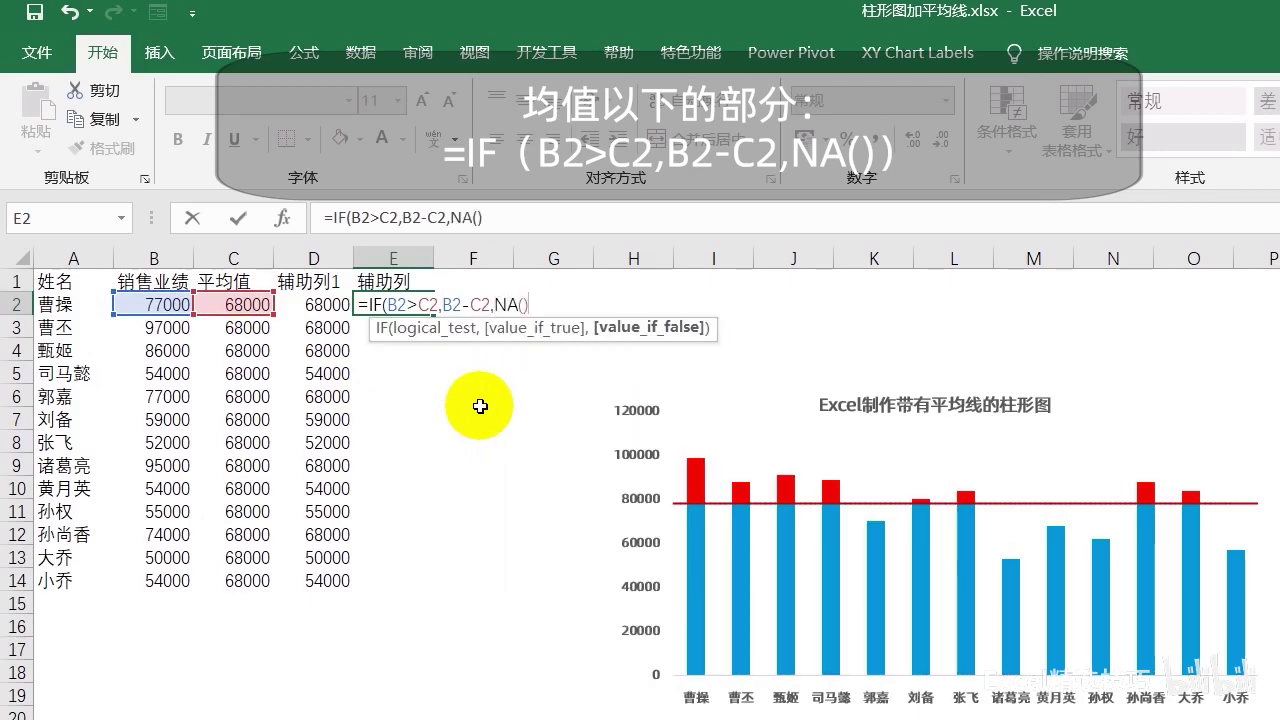
{"action": "type", "text": ")"}
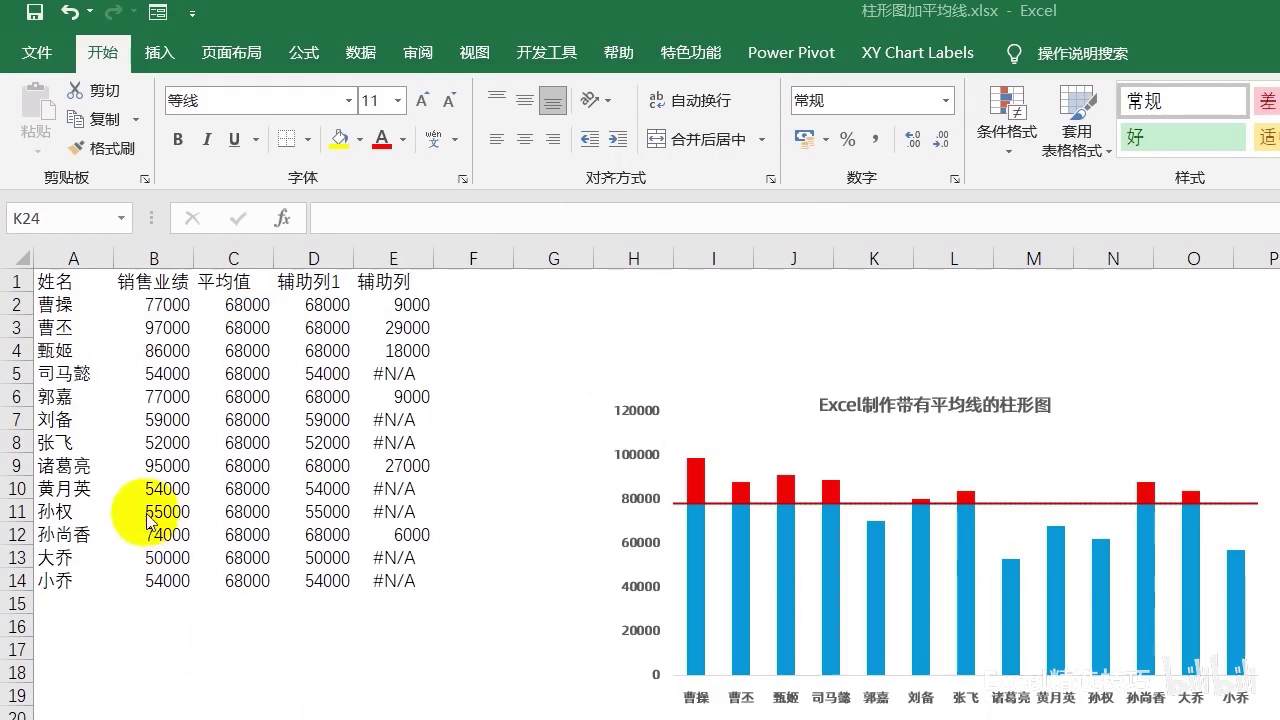
Insert a stacked column chart from names A1:A14 and columns C1:E14
{"action": "left_click_drag", "start_coordinate": [50, 282], "coordinate": [88, 581]}
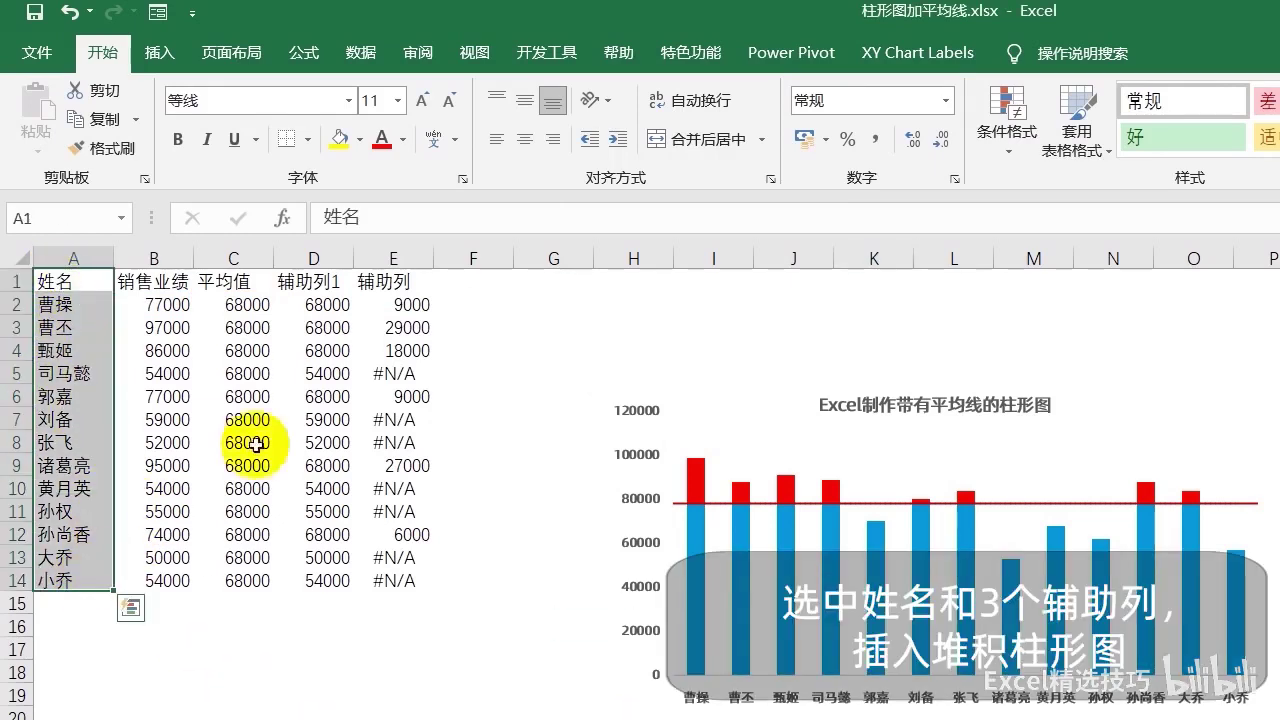
{"action": "left_click_drag", "start_coordinate": [240, 281], "coordinate": [399, 581], "text": "ctrl"}
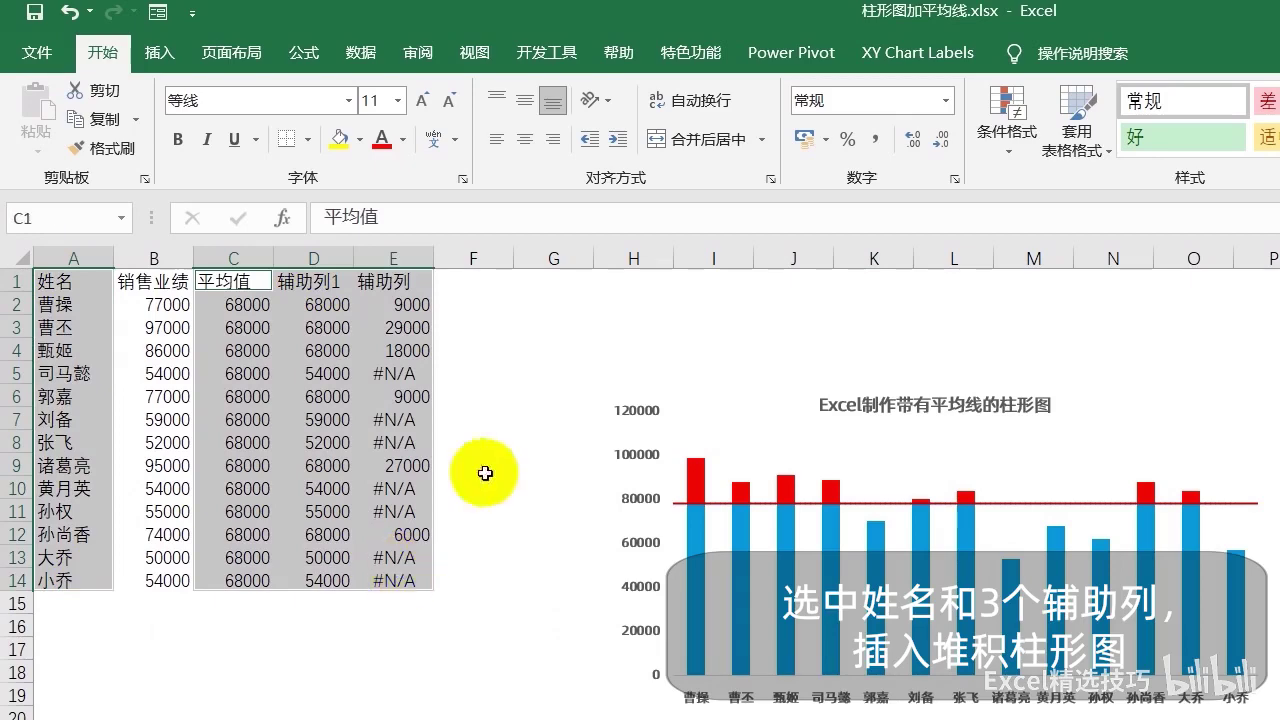
{"action": "left_click", "coordinate": [160, 52]}
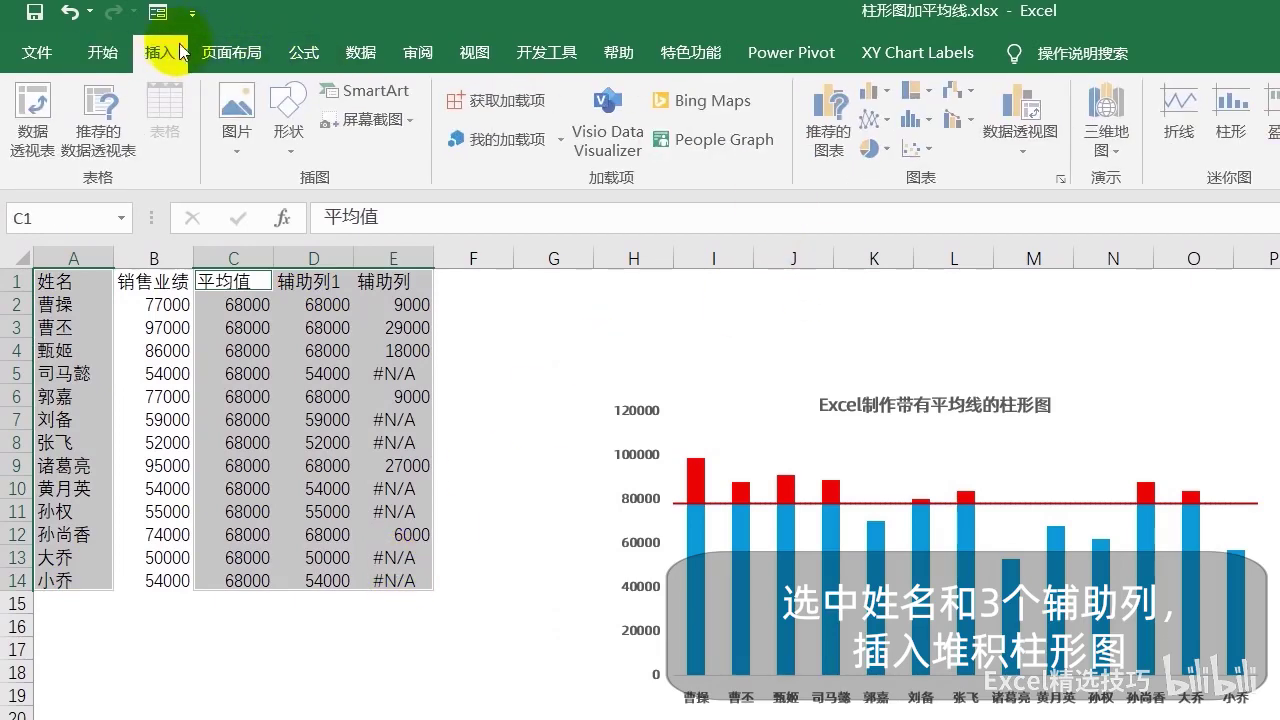
{"action": "left_click", "coordinate": [876, 92]}
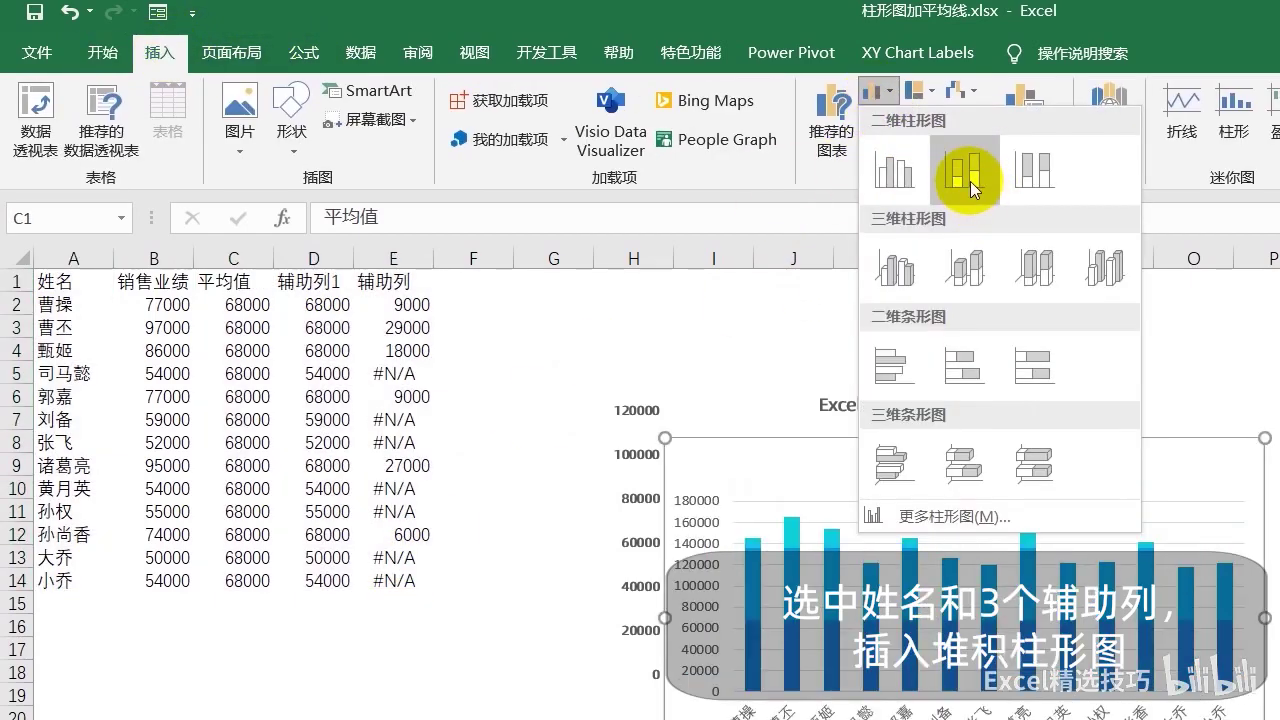
{"action": "left_click", "coordinate": [970, 181]}
{"action": "left_click_drag", "start_coordinate": [534, 283], "coordinate": [471, 283]}
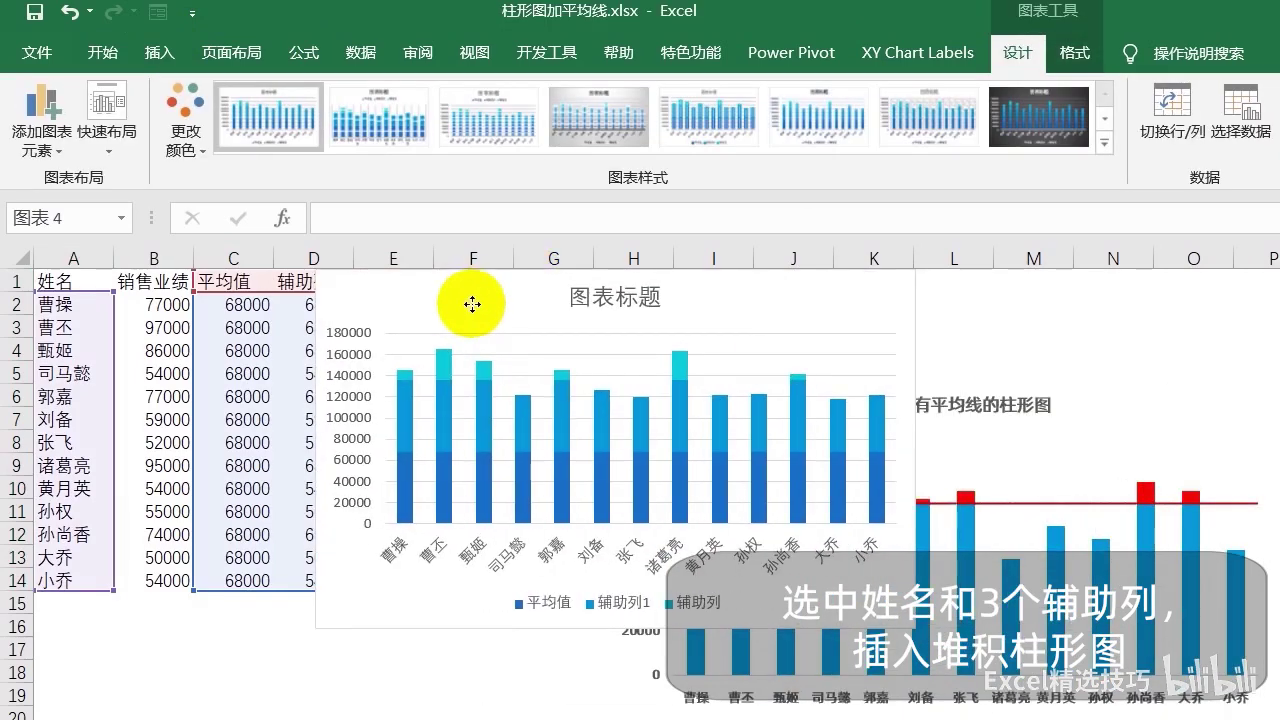
Change the 平均值 series to a line chart type in the combo settings
{"action": "right_click", "coordinate": [481, 430]}
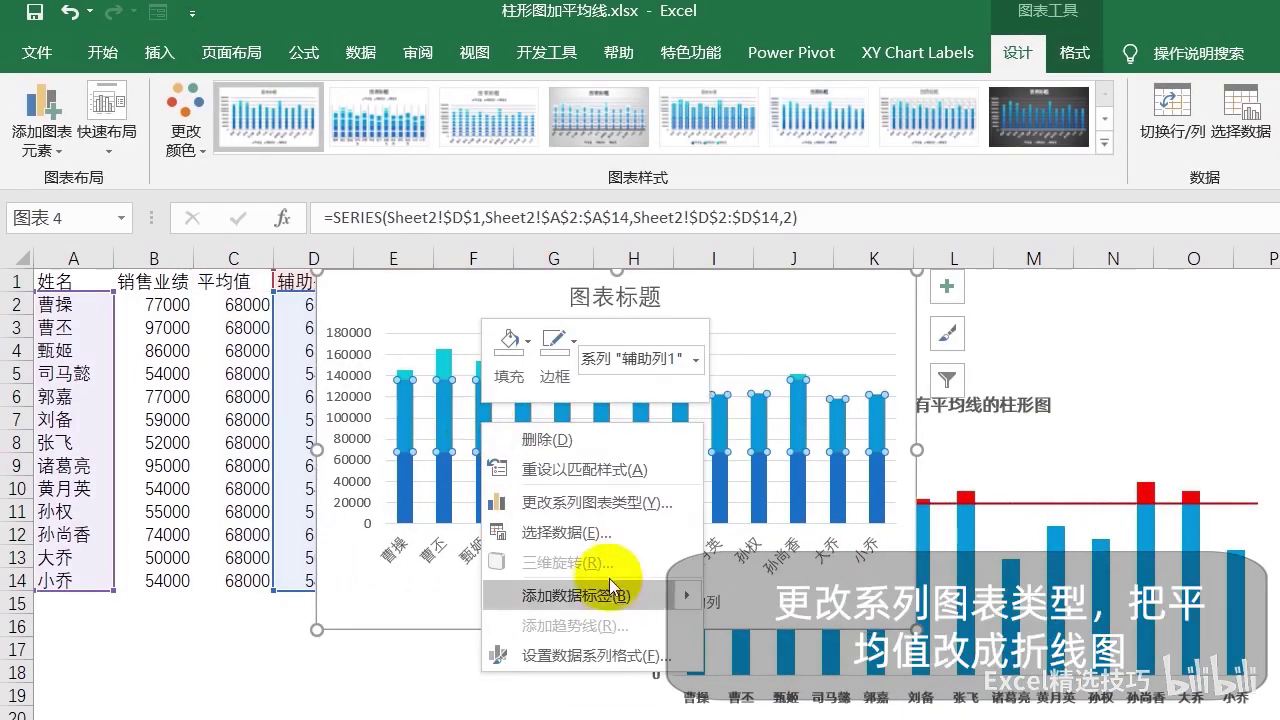
{"action": "left_click", "coordinate": [593, 511]}
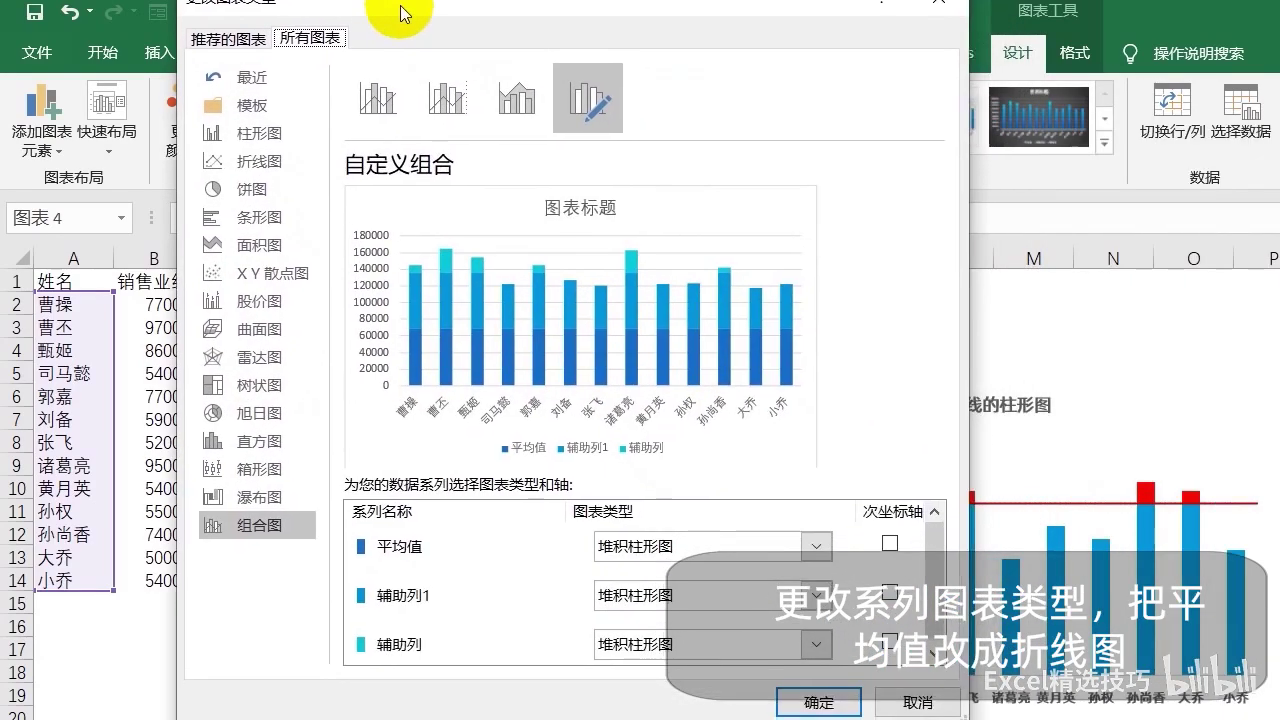
{"action": "left_click_drag", "start_coordinate": [780, 147], "coordinate": [398, 18]}
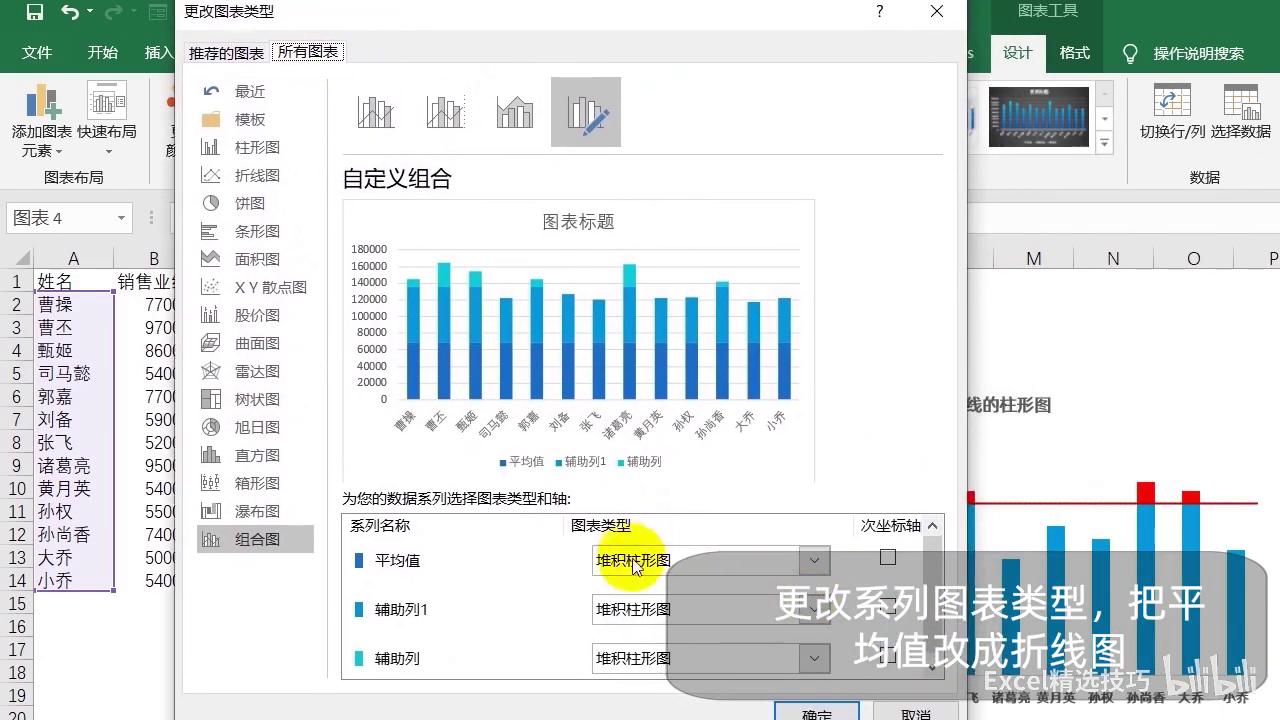
{"action": "left_click", "coordinate": [800, 562]}
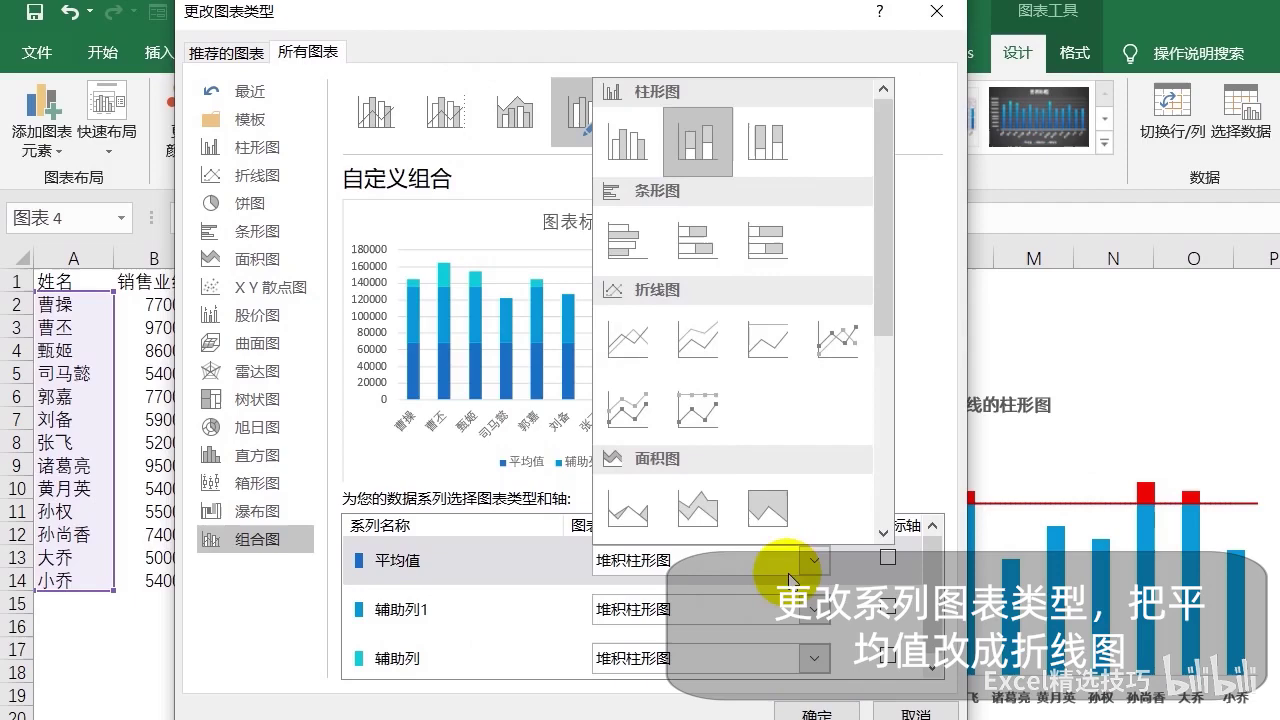
{"action": "left_click", "coordinate": [628, 351]}
{"action": "left_click", "coordinate": [817, 712]}
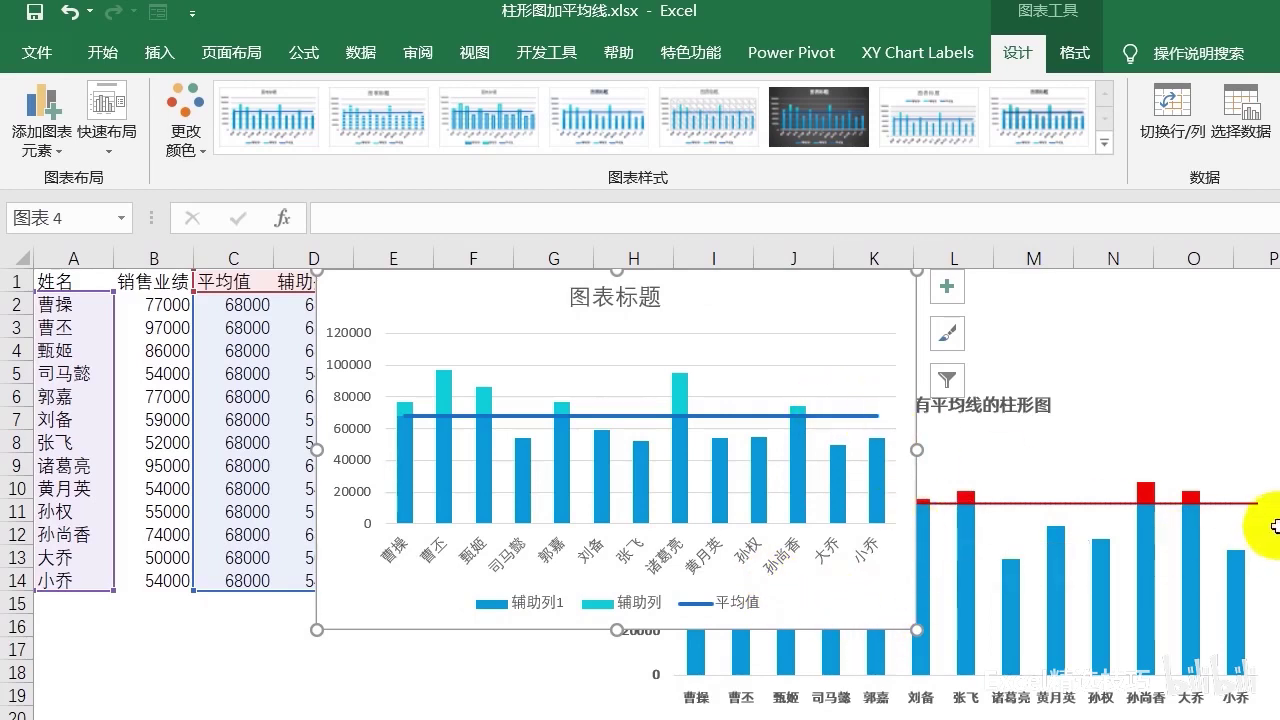
Remove the 平均值 line's outline and add a linear trendline for it
{"action": "left_click", "coordinate": [848, 417]}
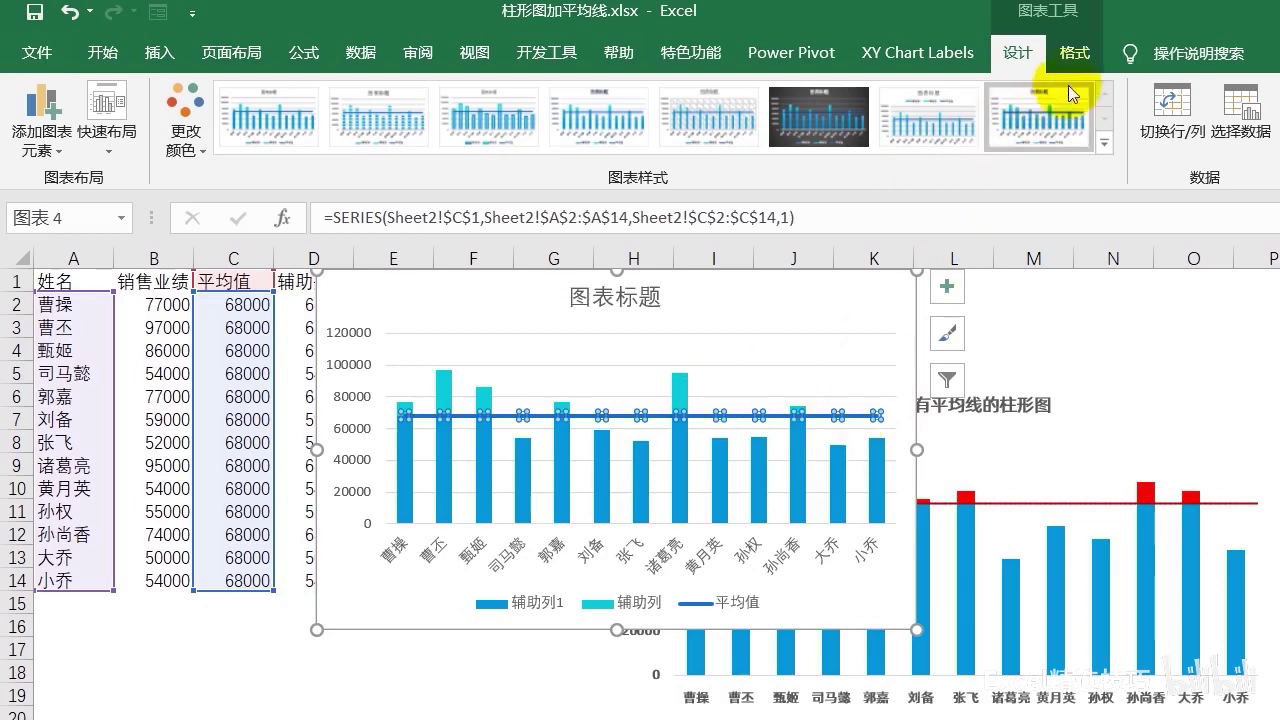
{"action": "left_click", "coordinate": [1075, 53]}
{"action": "left_click", "coordinate": [963, 137]}
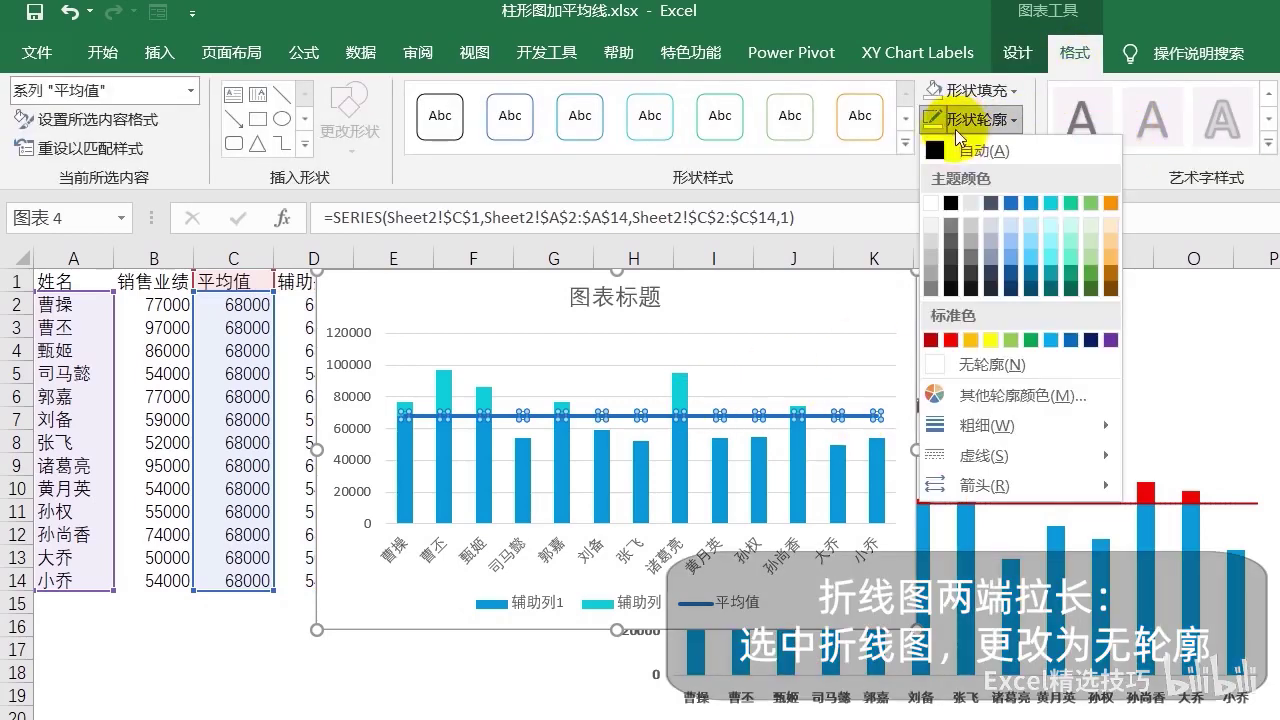
{"action": "left_click", "coordinate": [975, 363]}
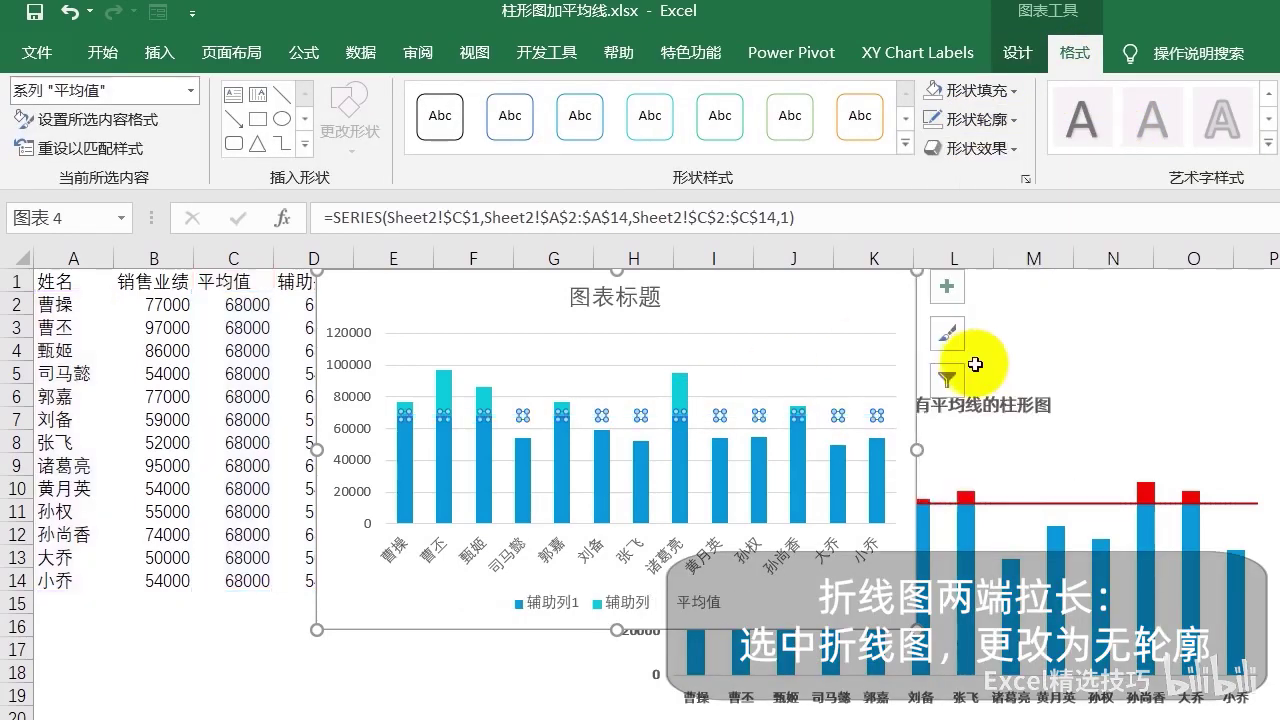
{"action": "left_click", "coordinate": [942, 292]}
{"action": "left_click", "coordinate": [995, 513]}
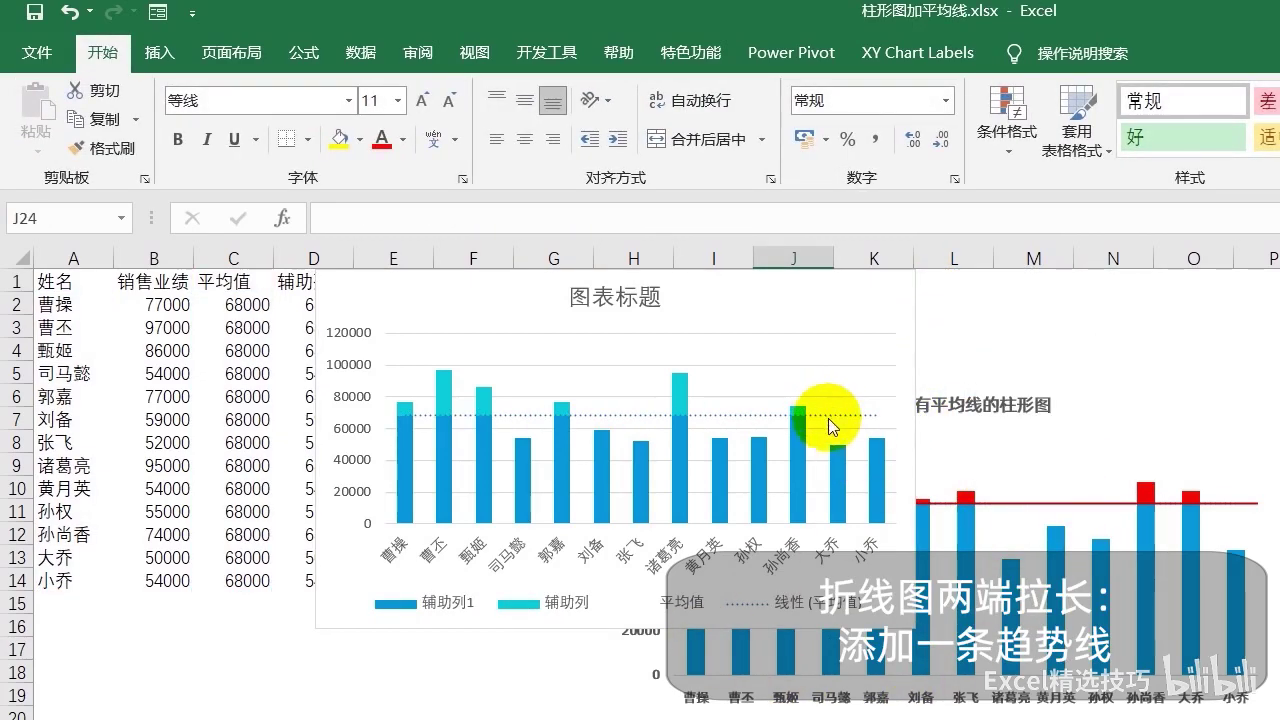
Set the average trendline's forward and backward forecast to 0.5 periods each
{"action": "right_click", "coordinate": [831, 416]}
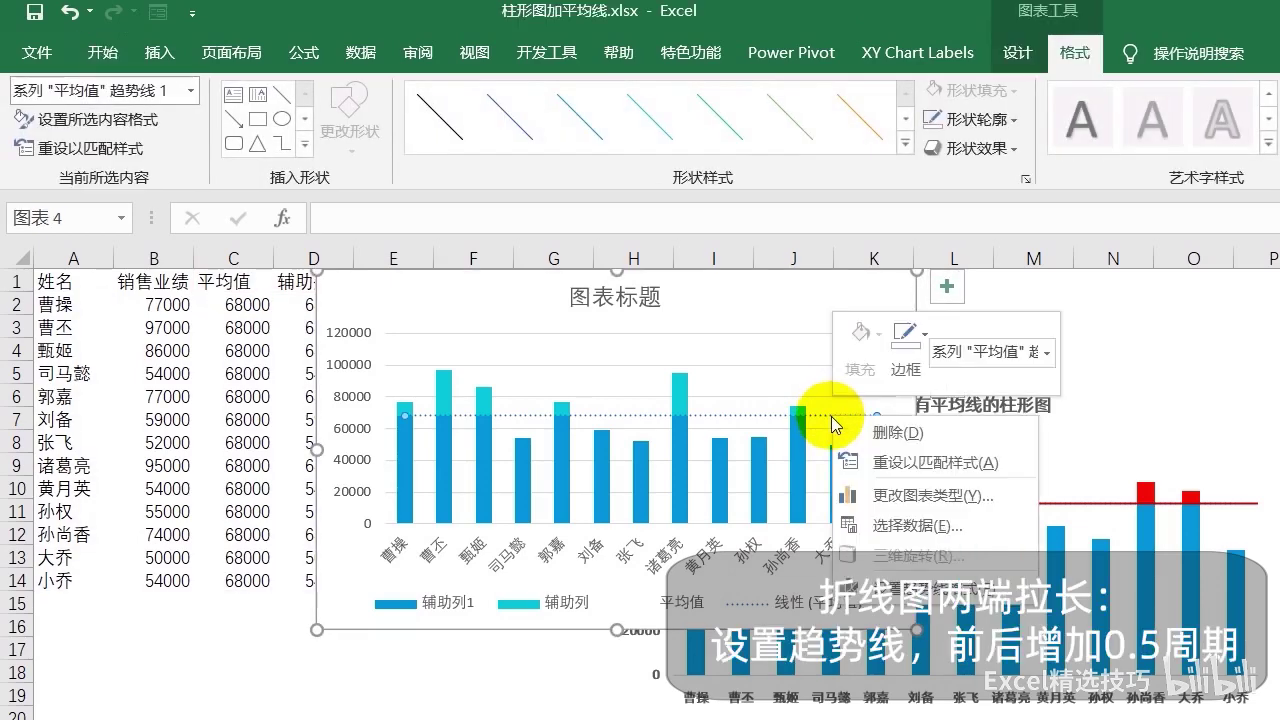
{"action": "left_click", "coordinate": [935, 600]}
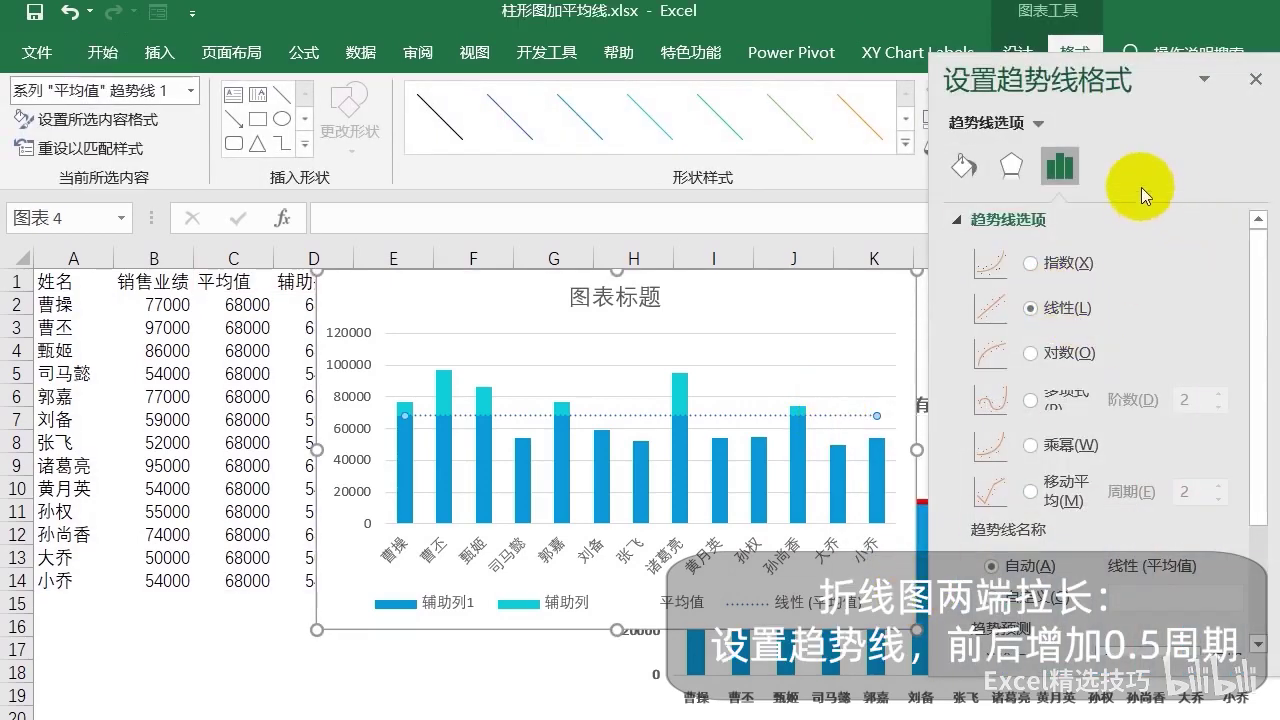
{"action": "left_click_drag", "start_coordinate": [1068, 75], "coordinate": [810, 10]}
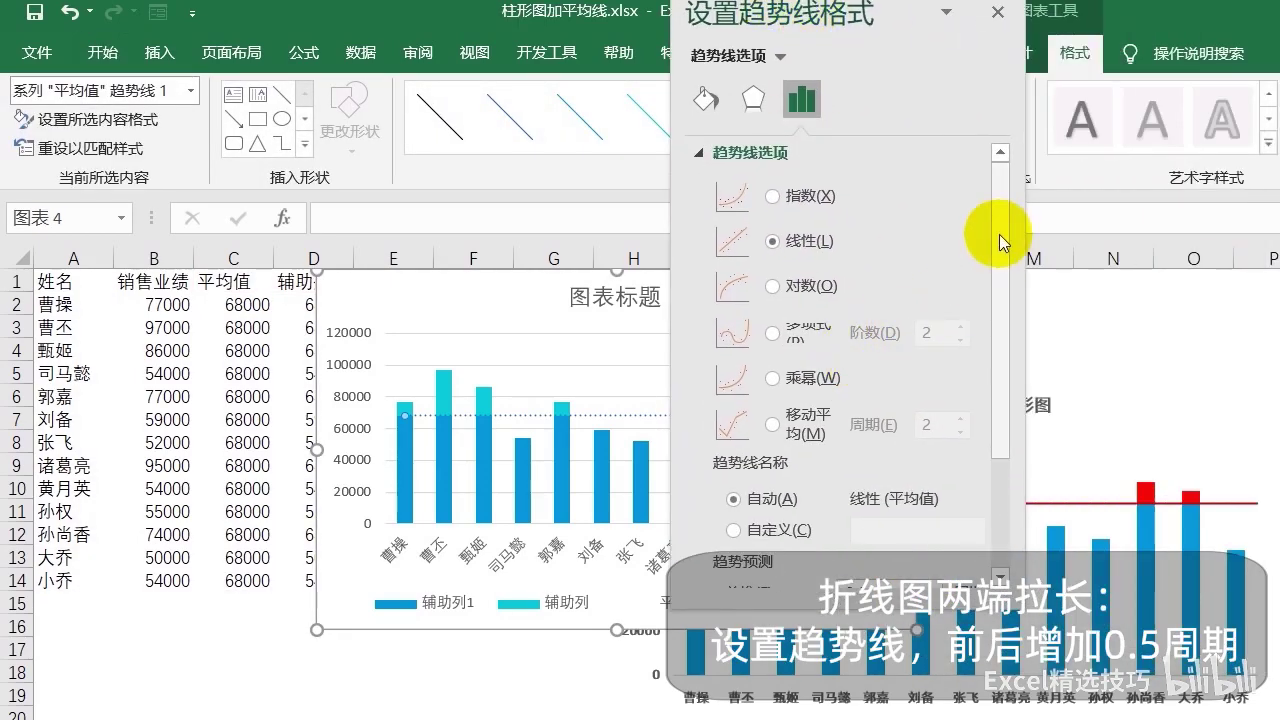
{"action": "left_click_drag", "start_coordinate": [999, 234], "coordinate": [1037, 450]}
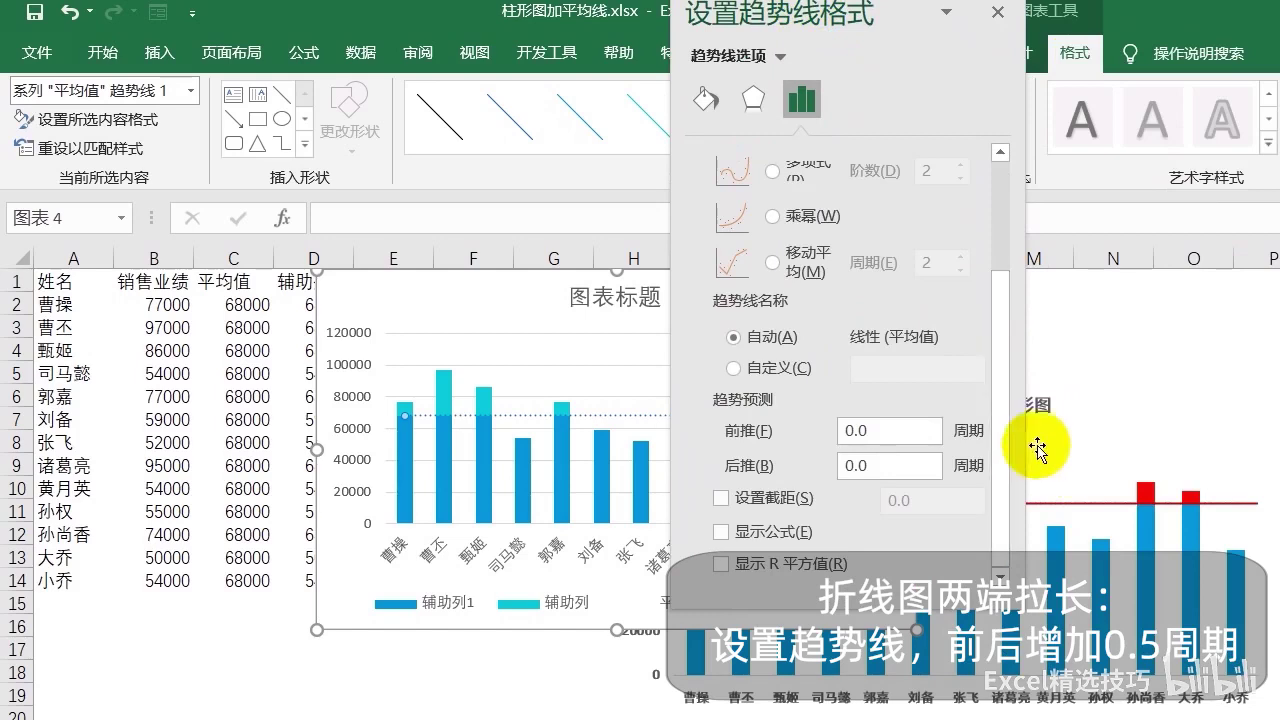
{"action": "left_click", "coordinate": [884, 432]}
{"action": "key", "text": "BackSpace"}
{"action": "type", "text": "5"}
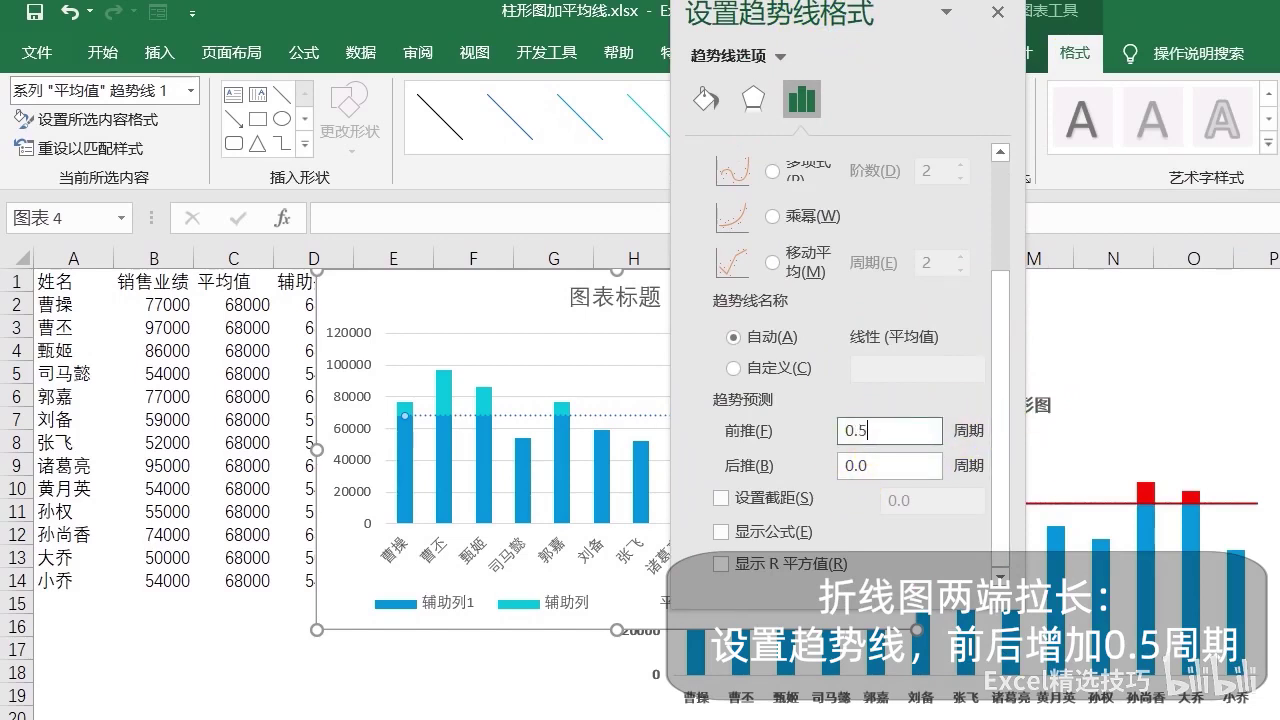
{"action": "left_click", "coordinate": [871, 470]}
{"action": "key", "text": "BackSpace"}
{"action": "type", "text": "5"}
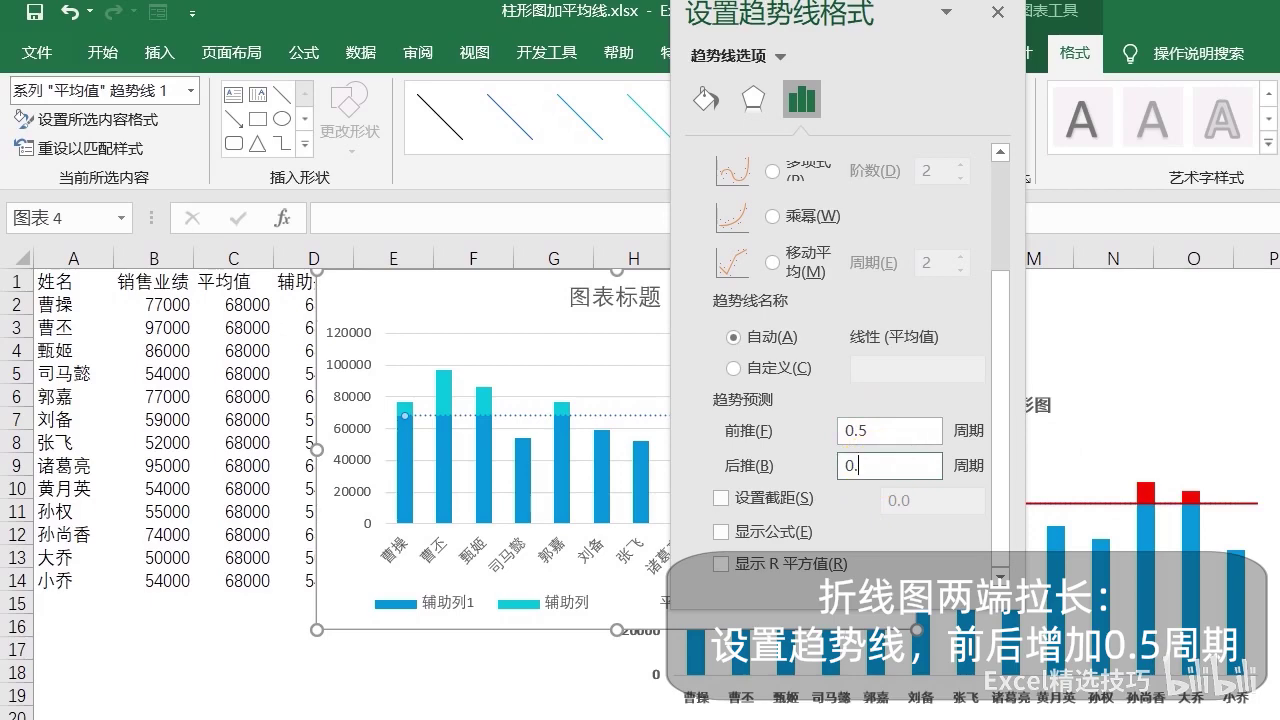
{"action": "left_click", "coordinate": [997, 12]}
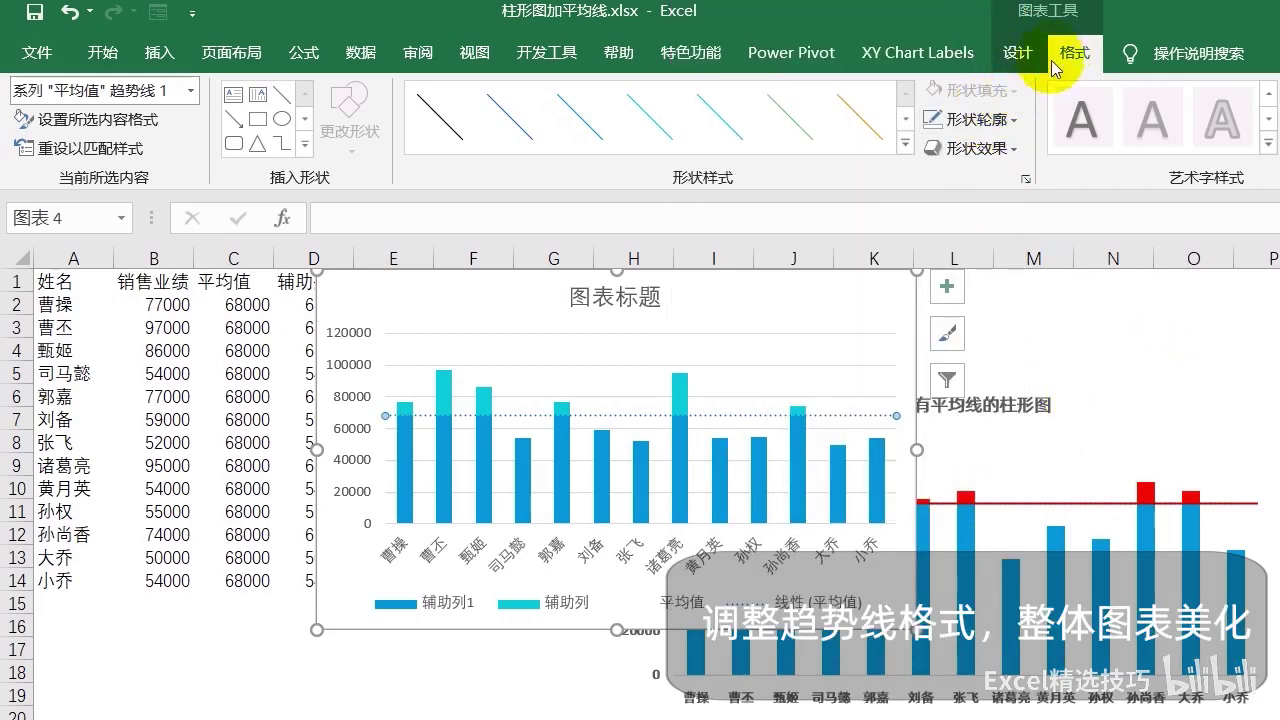
Make the trendline 2.25 pt, solid and dark red, then enlarge the chart
{"action": "left_click", "coordinate": [1002, 122]}
{"action": "mouse_move", "coordinate": [999, 428]}
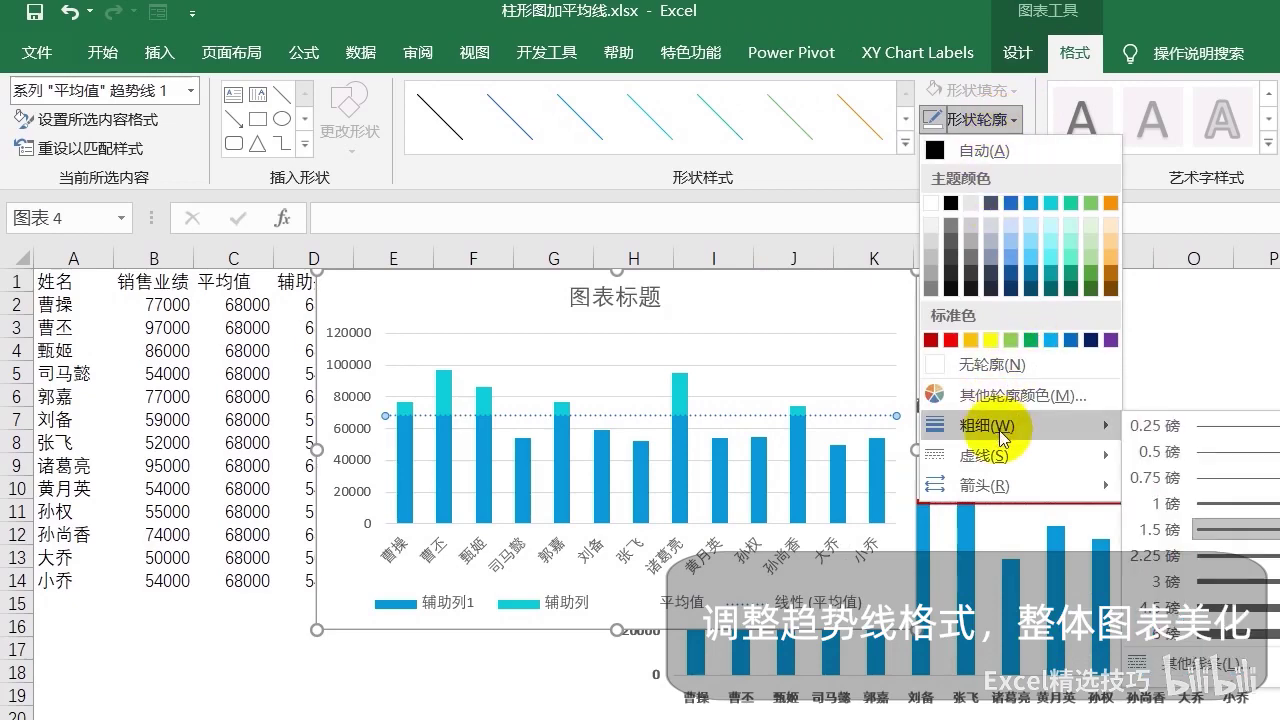
{"action": "left_click", "coordinate": [1240, 556]}
{"action": "left_click", "coordinate": [945, 119]}
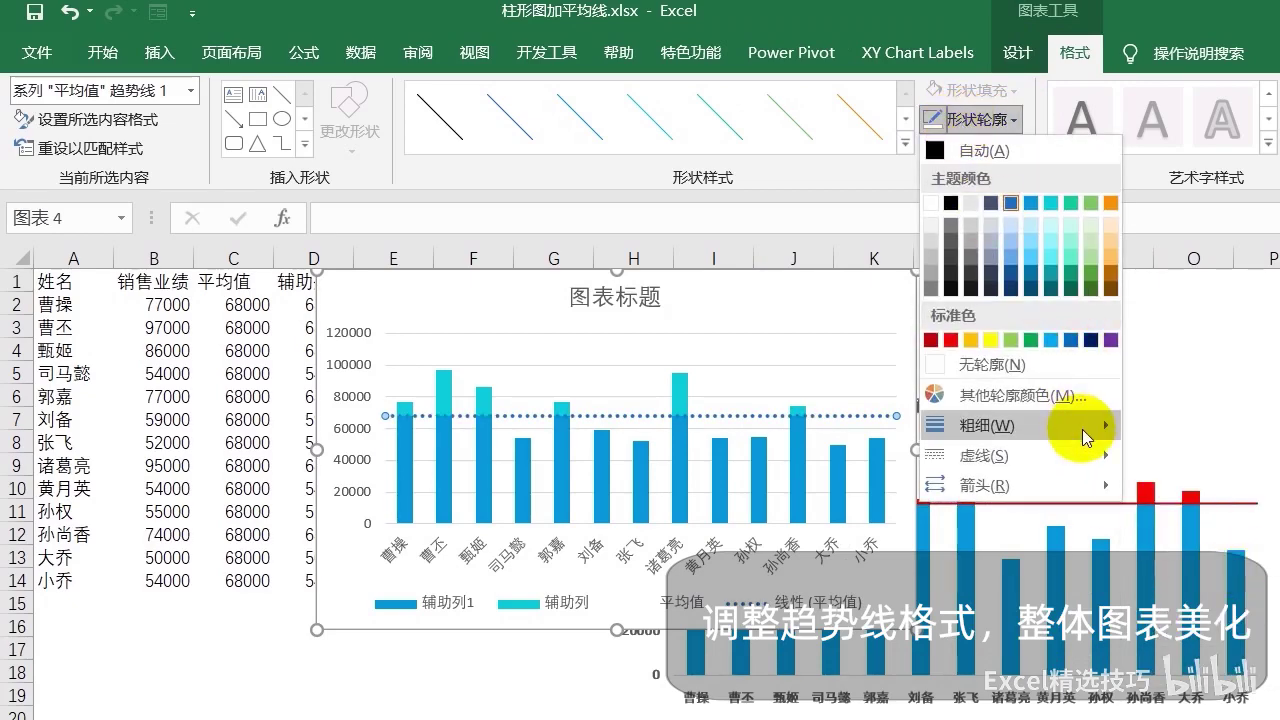
{"action": "mouse_move", "coordinate": [1081, 437]}
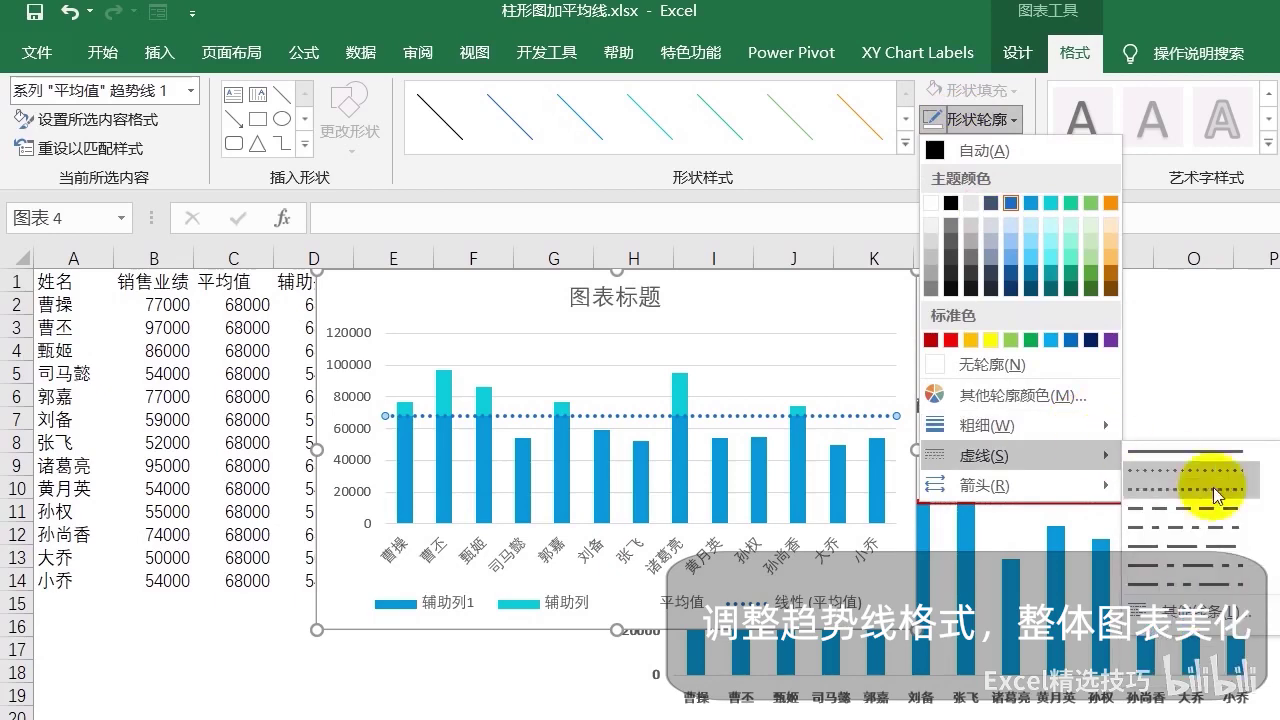
{"action": "left_click", "coordinate": [1186, 454]}
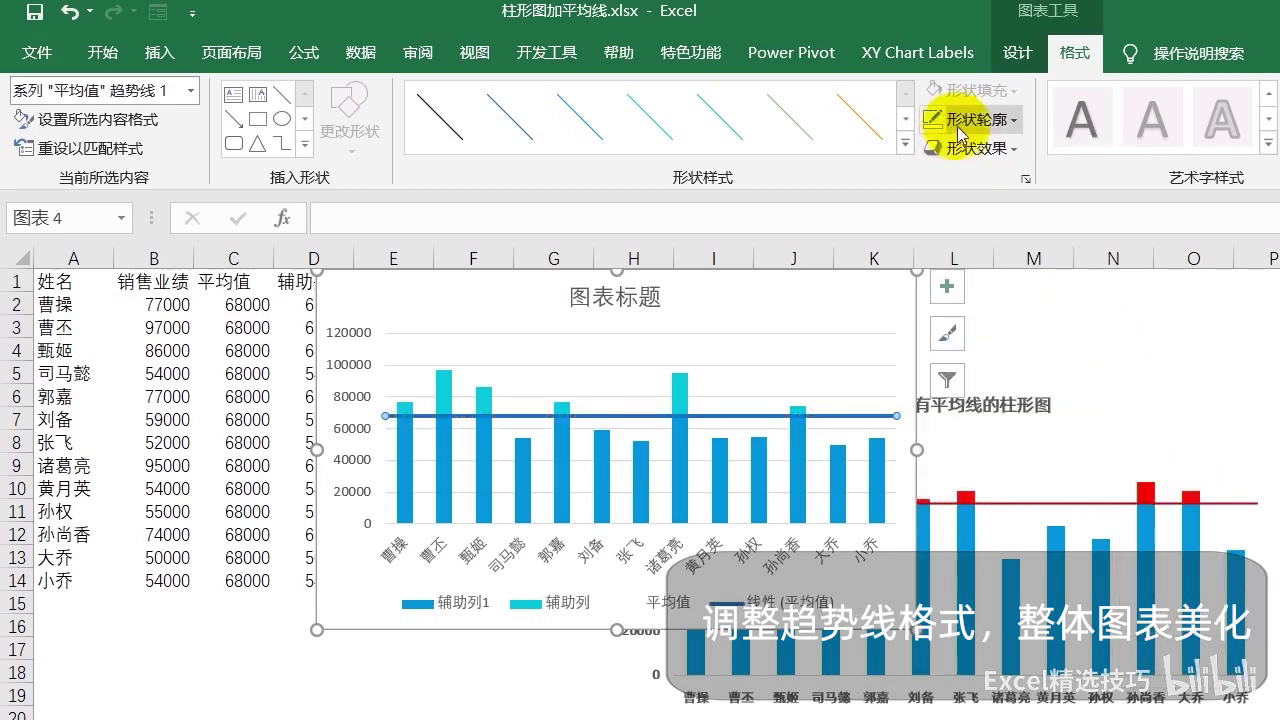
{"action": "left_click", "coordinate": [968, 120]}
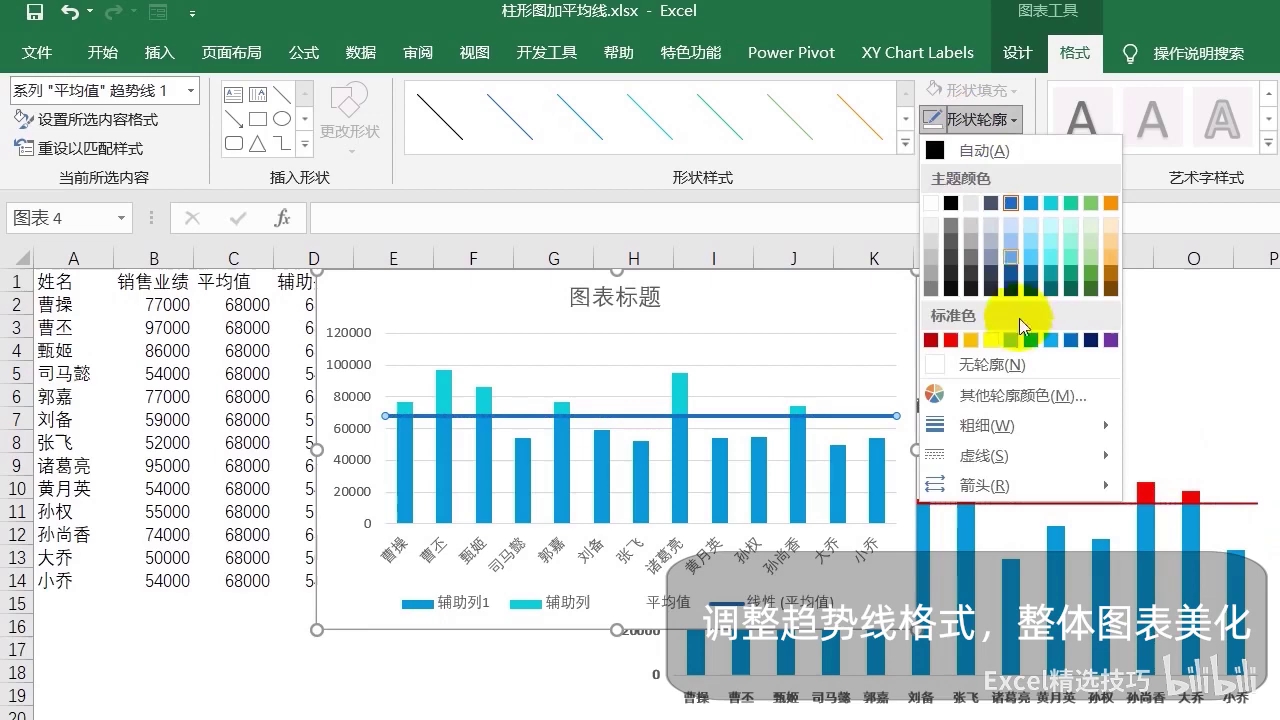
{"action": "left_click", "coordinate": [932, 334]}
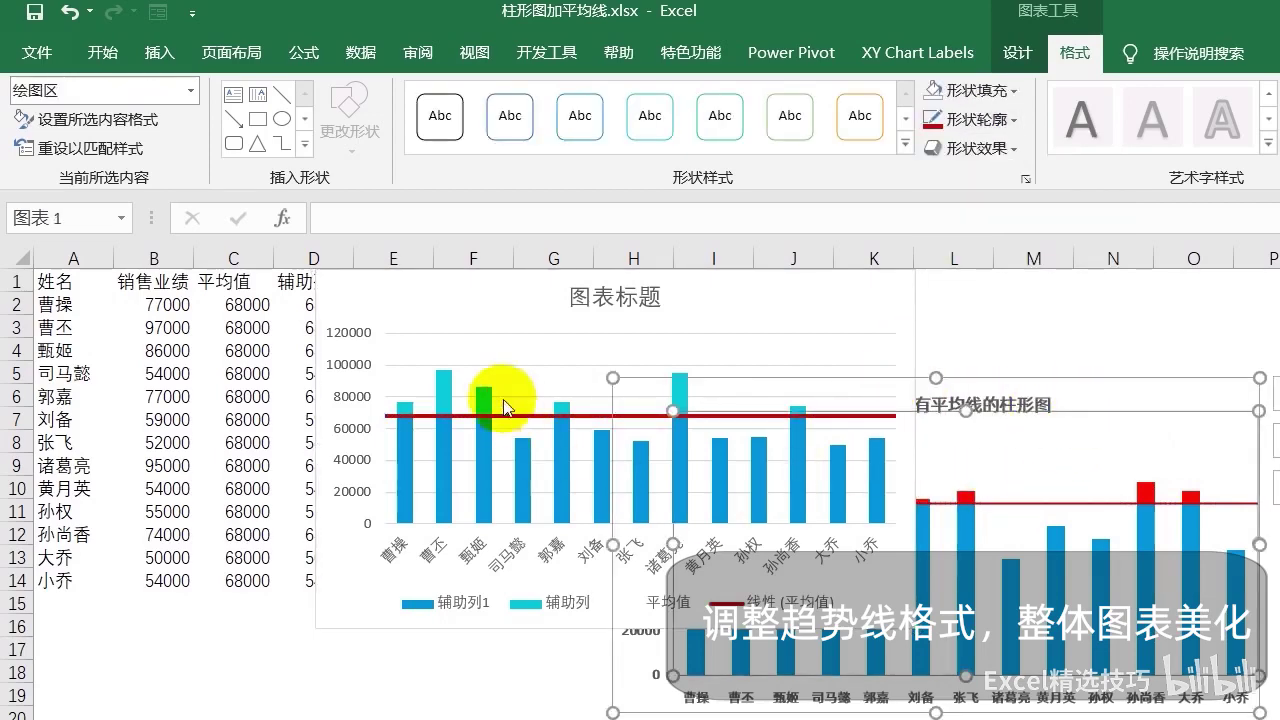
{"action": "left_click", "coordinate": [423, 294]}
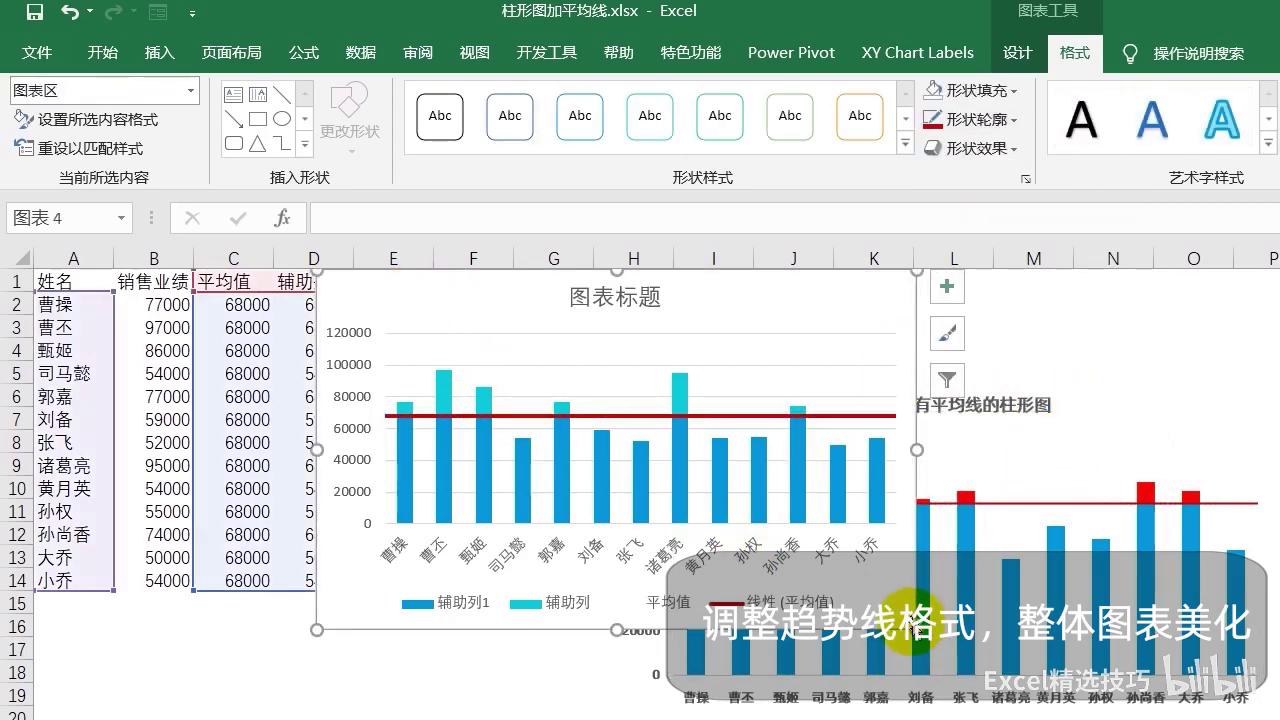
{"action": "mouse_move", "coordinate": [916, 630]}
{"action": "left_mouse_down"}
{"action": "mouse_move", "coordinate": [1082, 707]}
{"action": "mouse_move", "coordinate": [1044, 666]}
{"action": "left_mouse_up"}
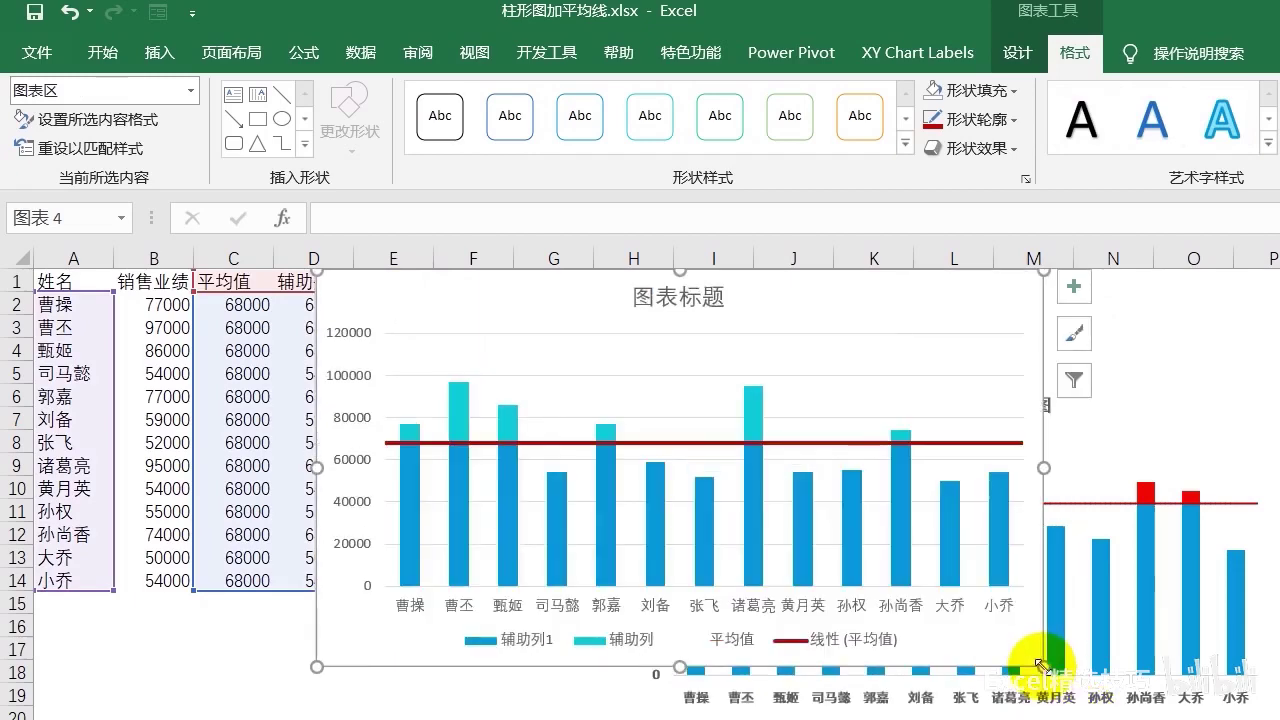